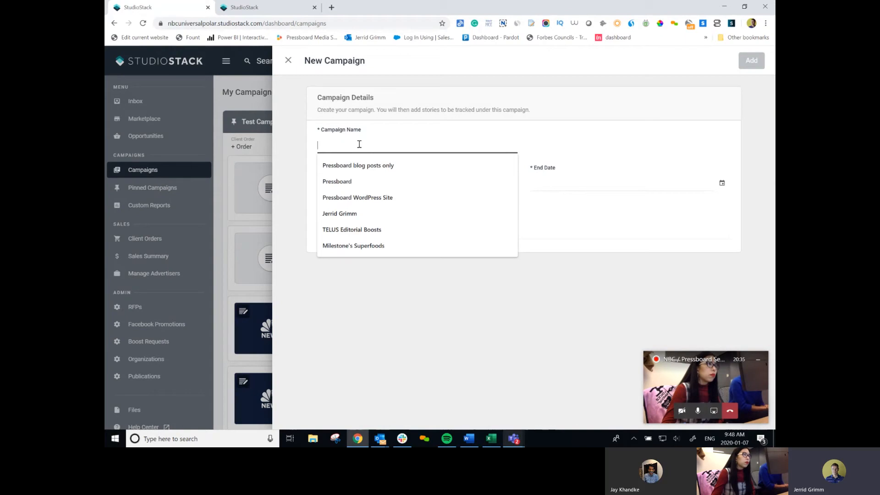
Name the new campaign 'Lysol 2020' and set its start date to January 7, 2020.
type("Lysol")
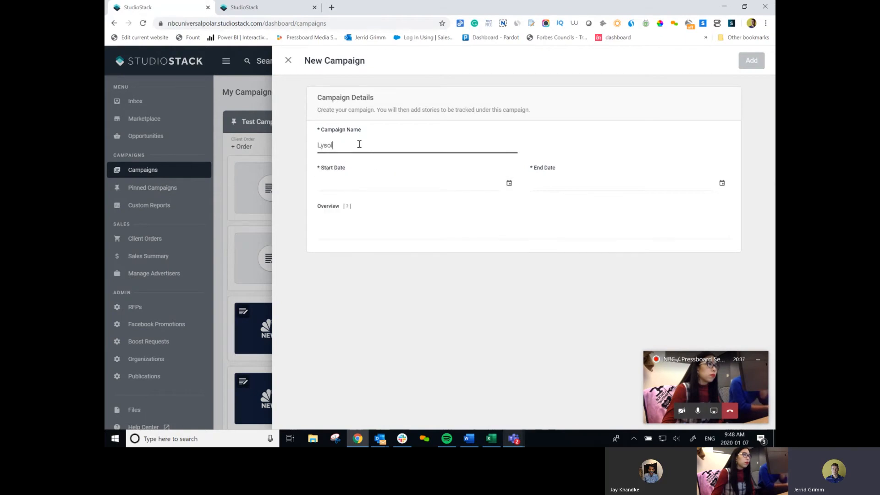
type(" 2020")
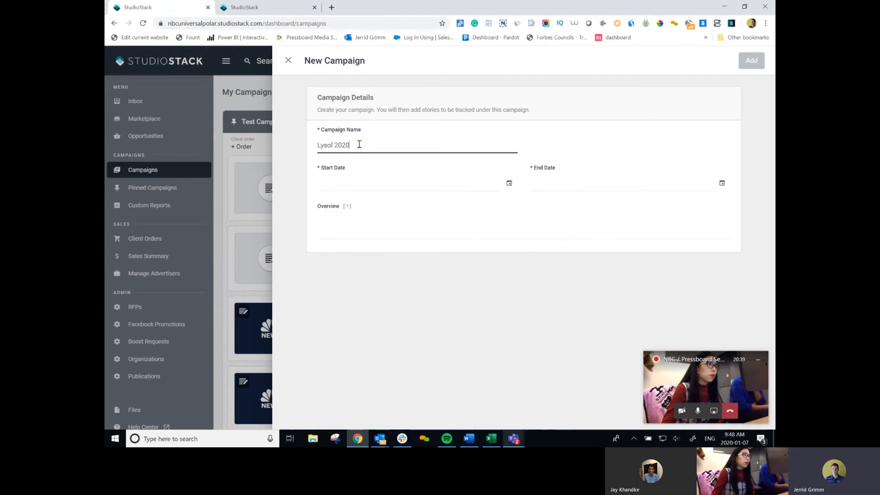
left_click(362, 181)
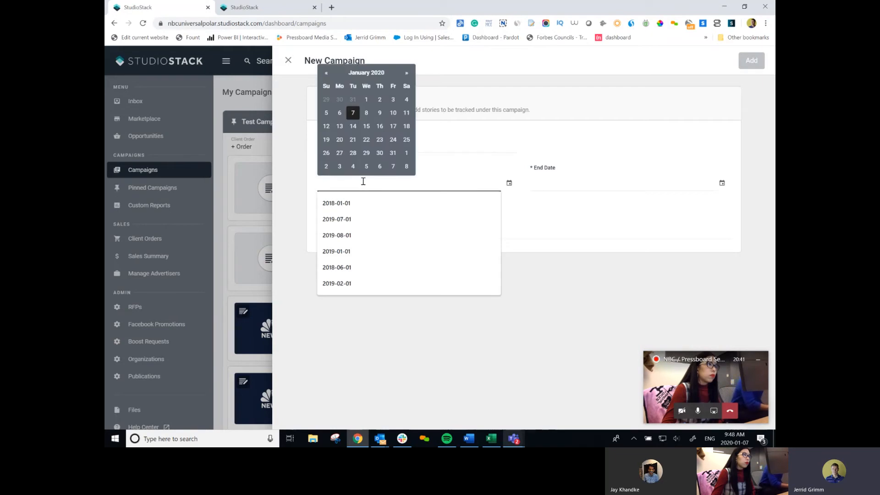
left_click(354, 114)
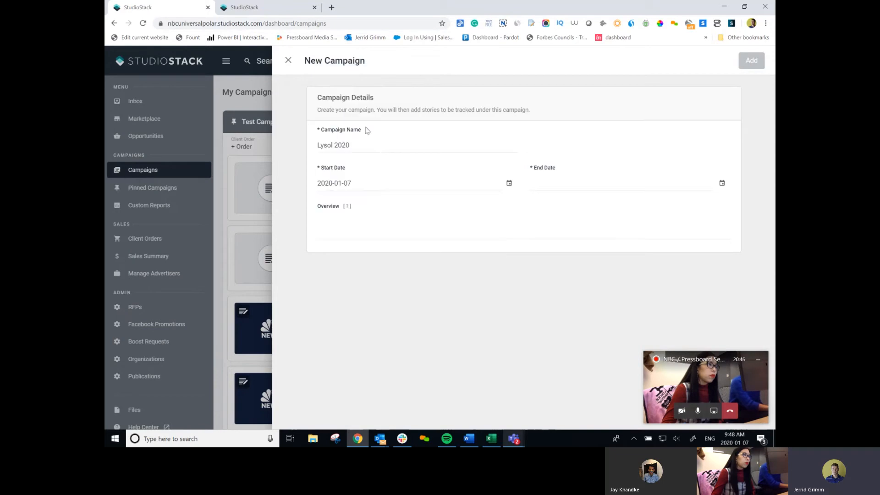
left_click(583, 186)
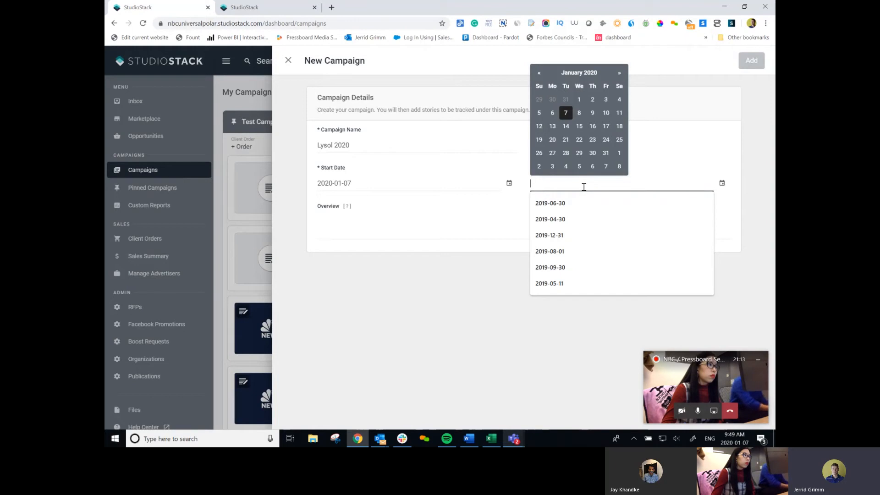
Set the Lysol 2020 end date to March 31, 2020 and add the campaign.
left_click(595, 74)
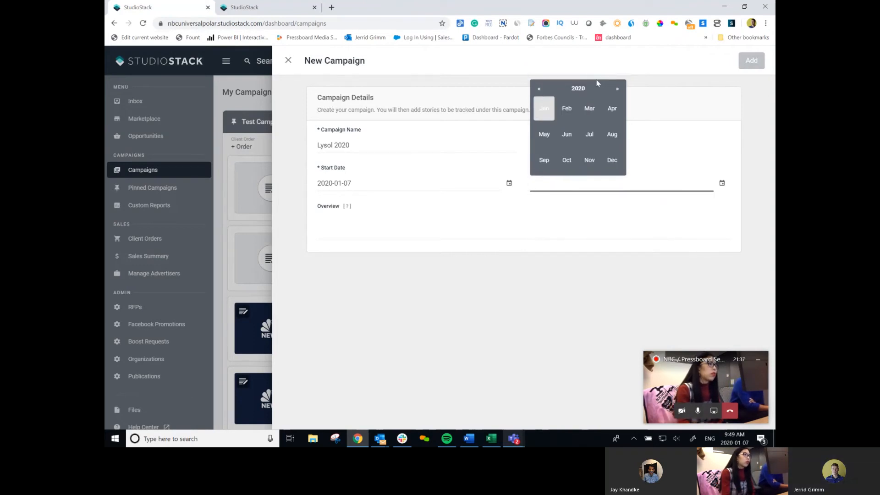
left_click(615, 89)
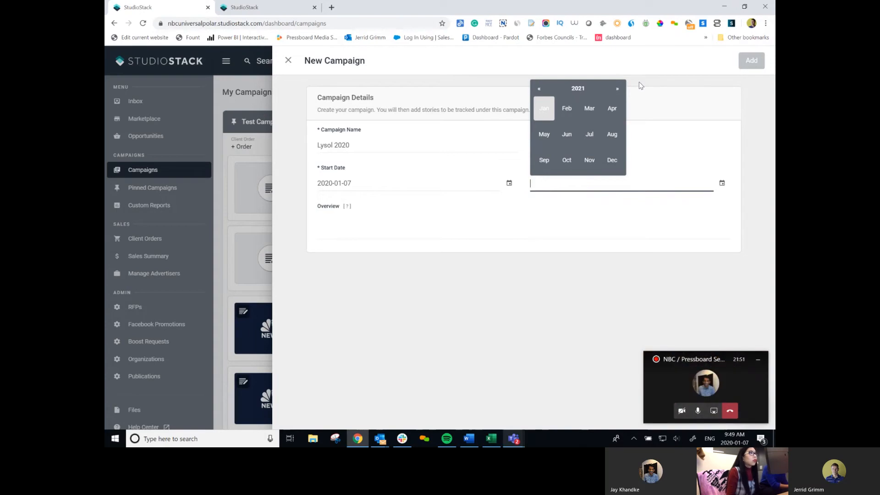
left_click(540, 89)
left_click(540, 89)
left_click(590, 108)
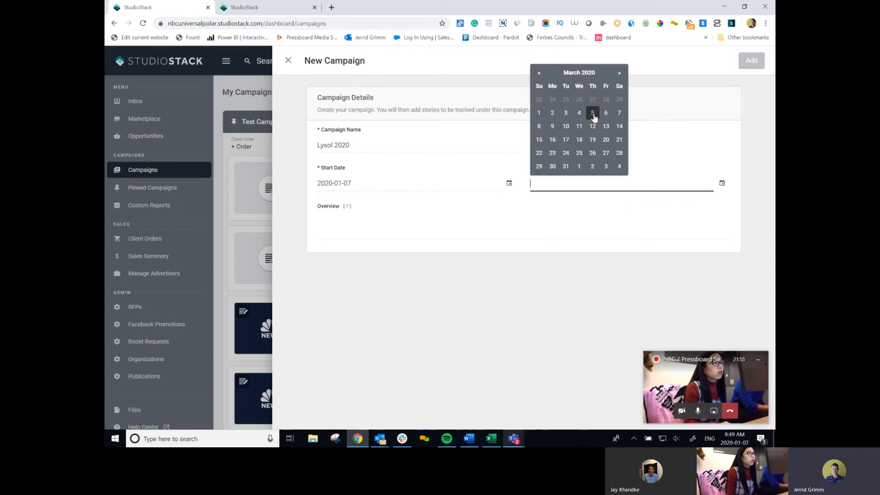
left_click(566, 167)
left_click(361, 227)
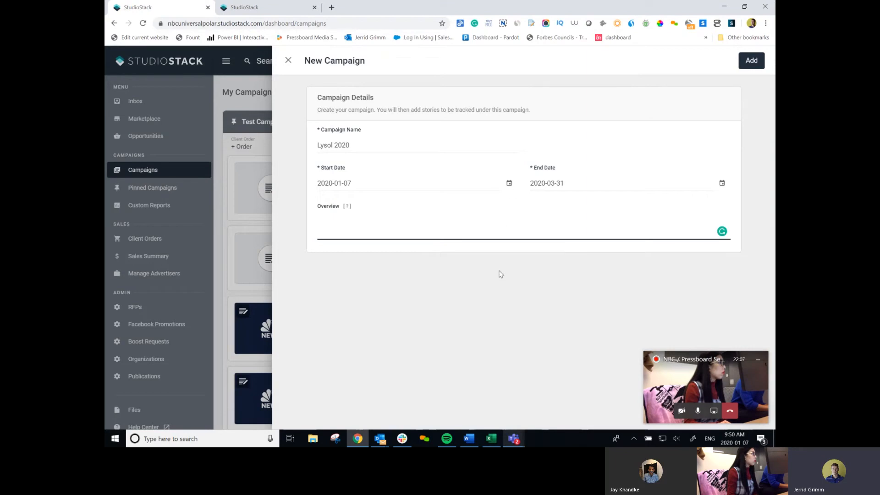
left_click(751, 61)
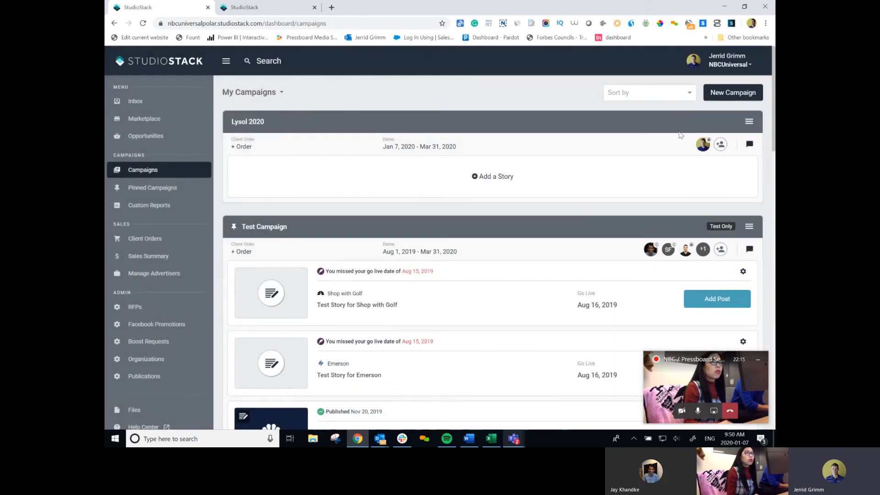
Search for a team member and add them to Lysol 2020 as a Collaborator.
left_click(721, 145)
left_click(540, 139)
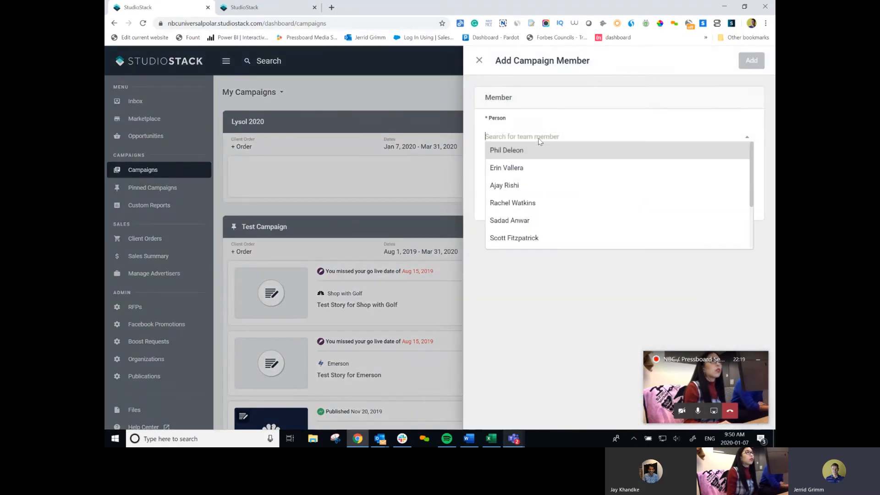
type("rachel")
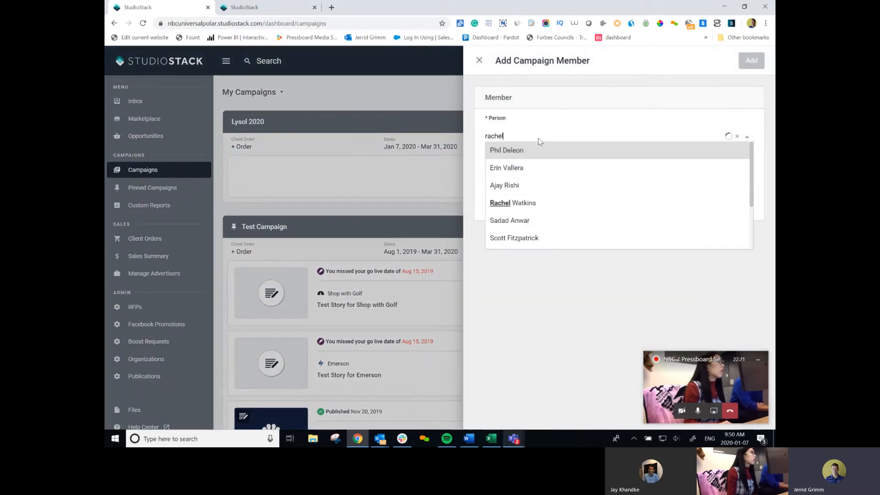
left_click(540, 149)
left_click(487, 162)
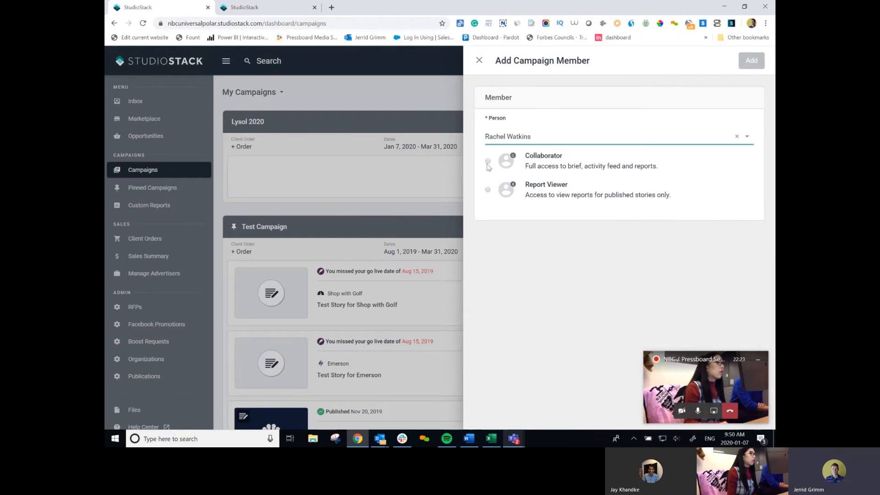
left_click(751, 60)
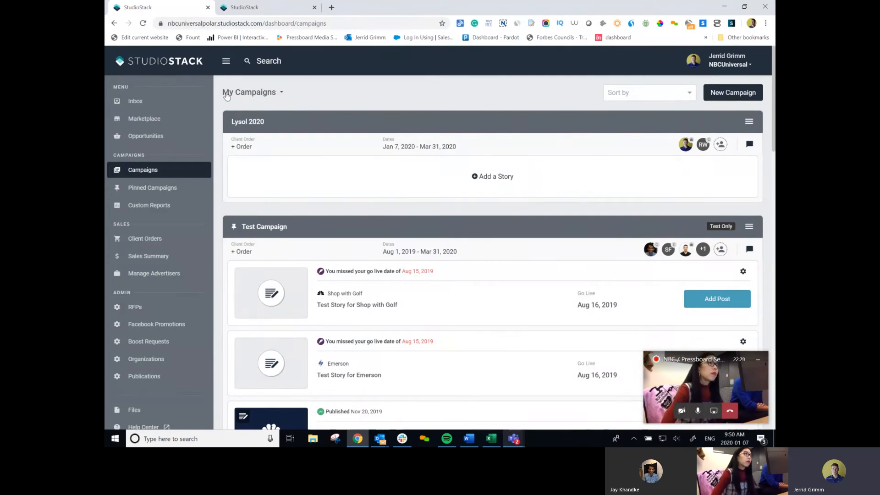
Search for another member without adding anyone, then start a new story for Lysol 2020.
left_click(262, 94)
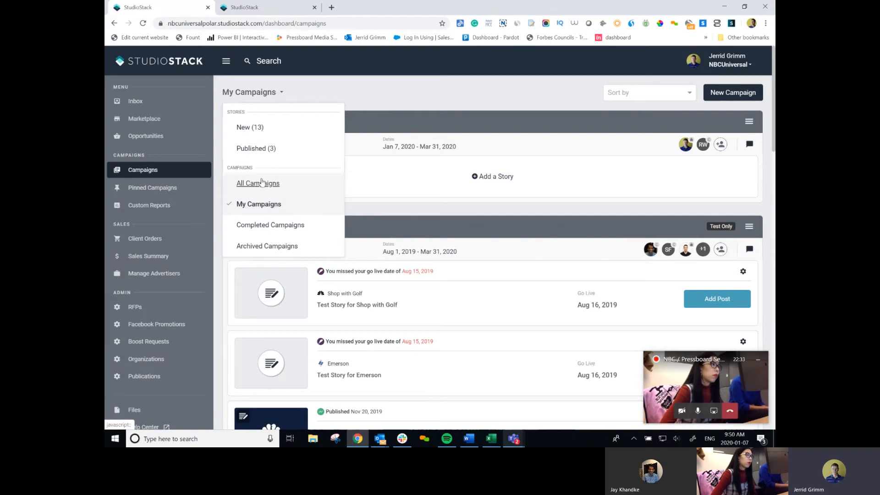
left_click(408, 94)
left_click(723, 146)
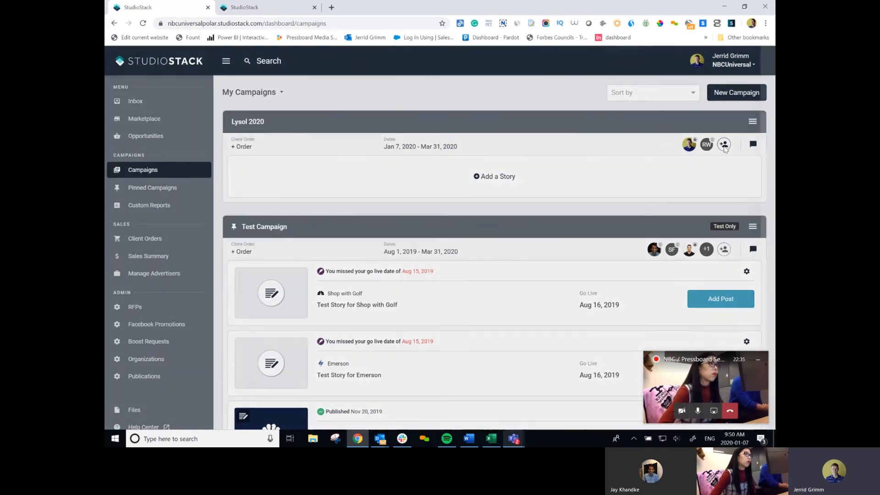
left_click(516, 140)
type("jenni")
key("BackSpace")
key("BackSpace")
key("BackSpace")
key("BackSpace")
key("BackSpace")
type("jen")
key("BackSpace")
key("BackSpace")
key("BackSpace")
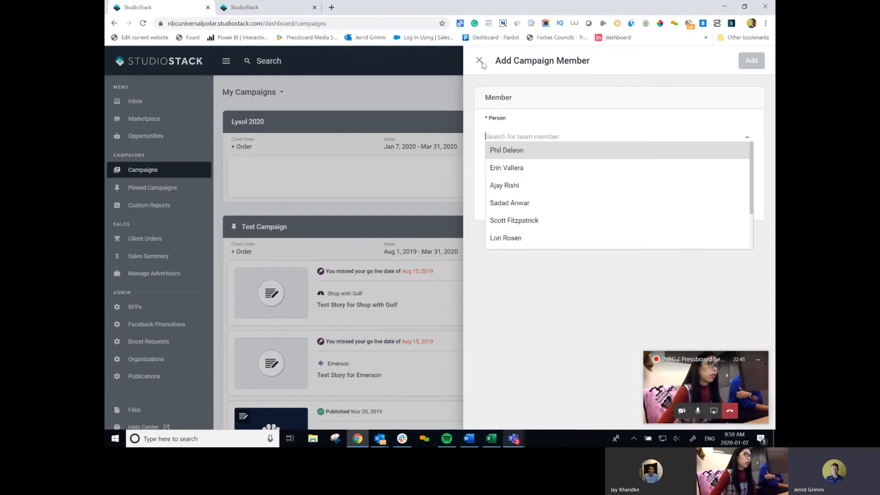
left_click(478, 61)
left_click(478, 62)
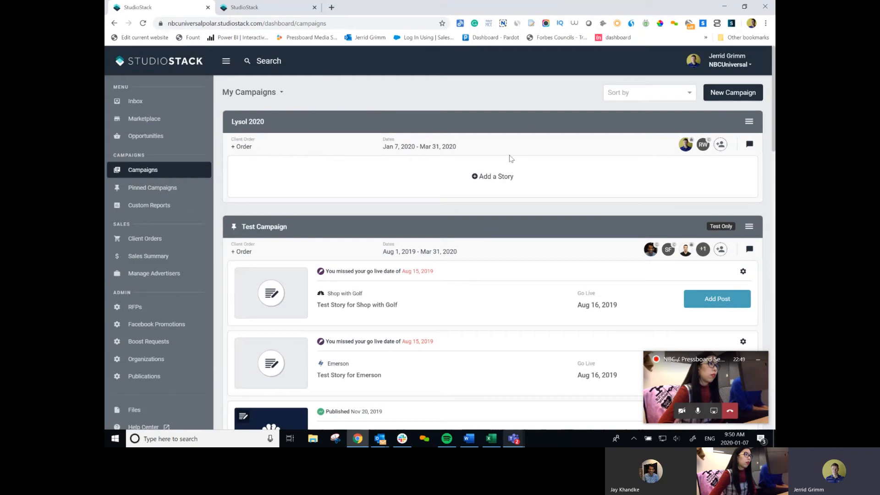
left_click(486, 177)
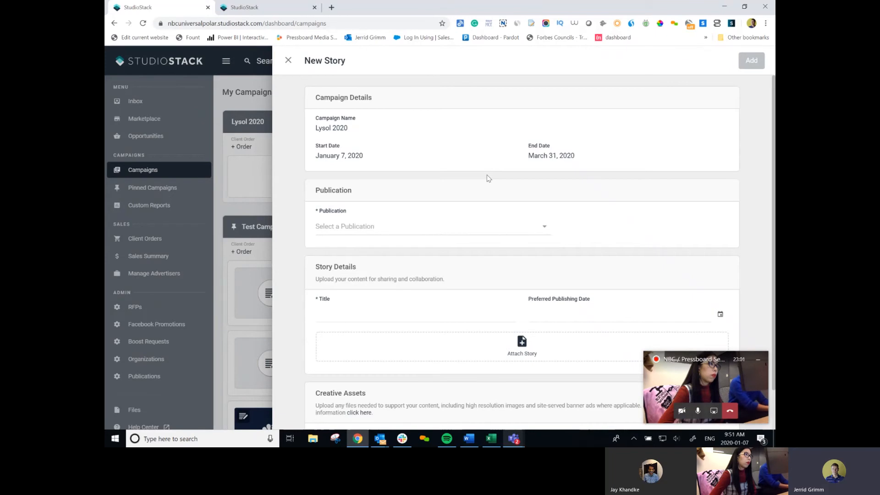
Search 'today' and select Today.com as the new story's publication.
left_click(396, 228)
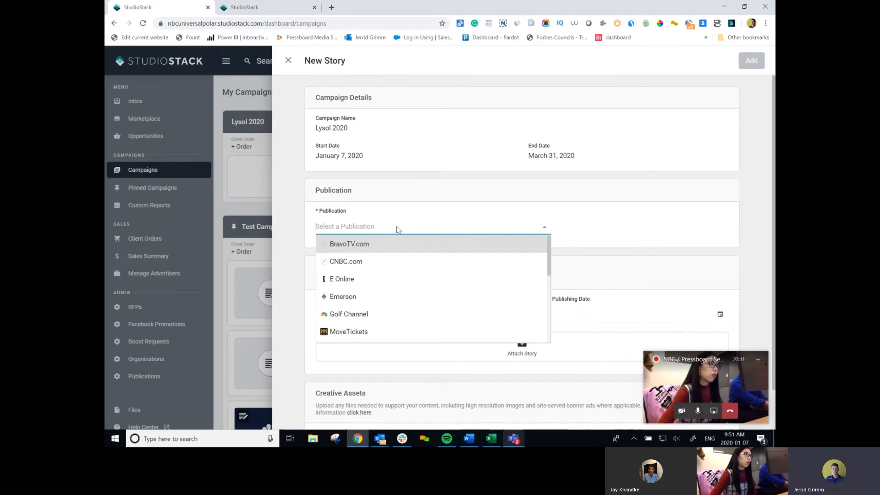
type("today")
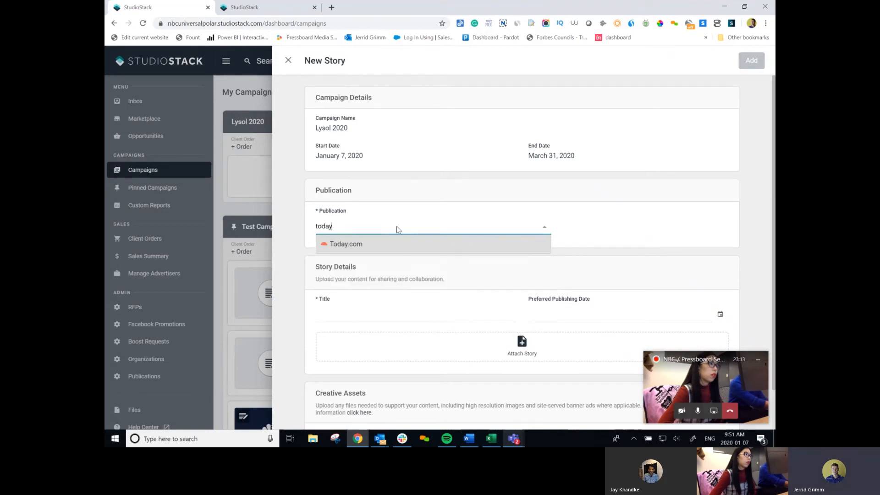
left_click(391, 243)
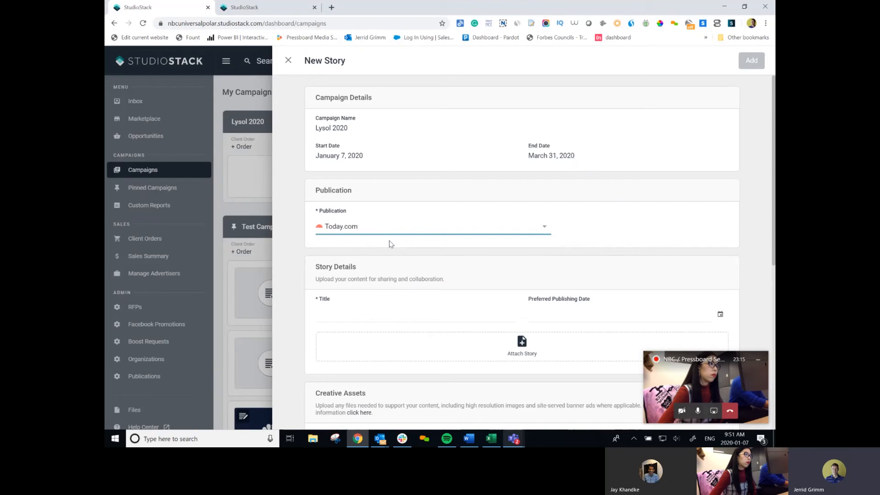
left_click(364, 315)
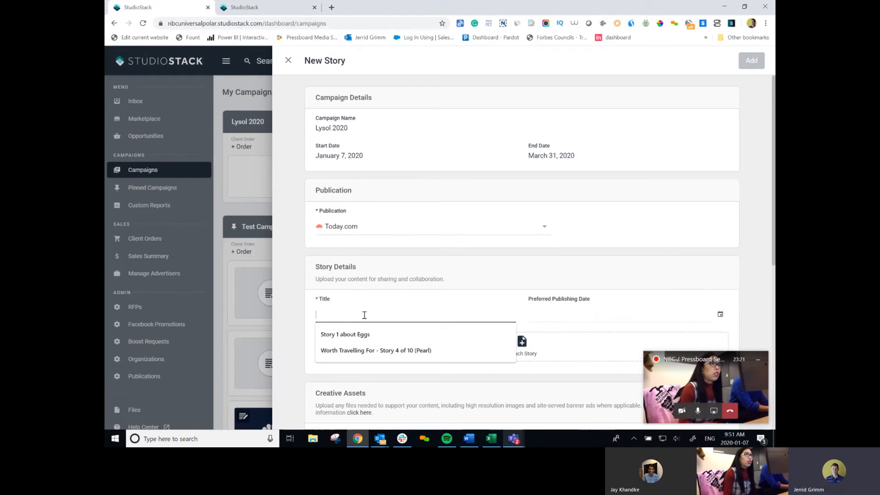
left_click(333, 8)
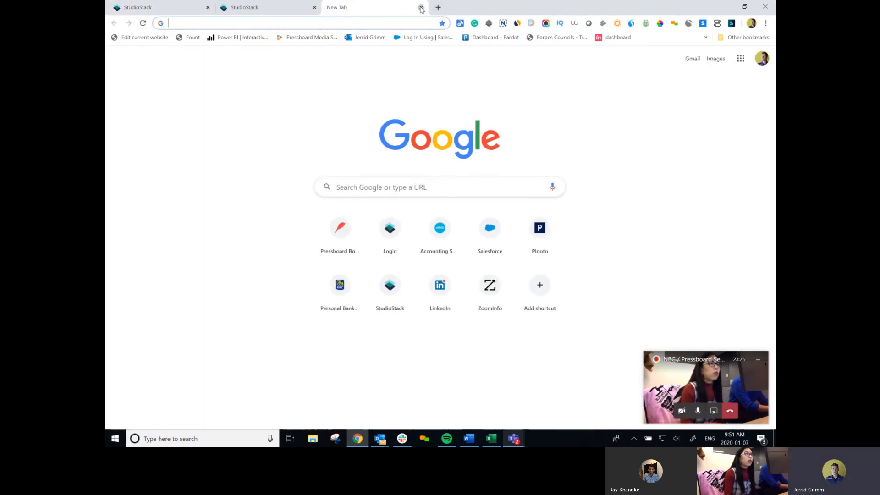
left_click(421, 8)
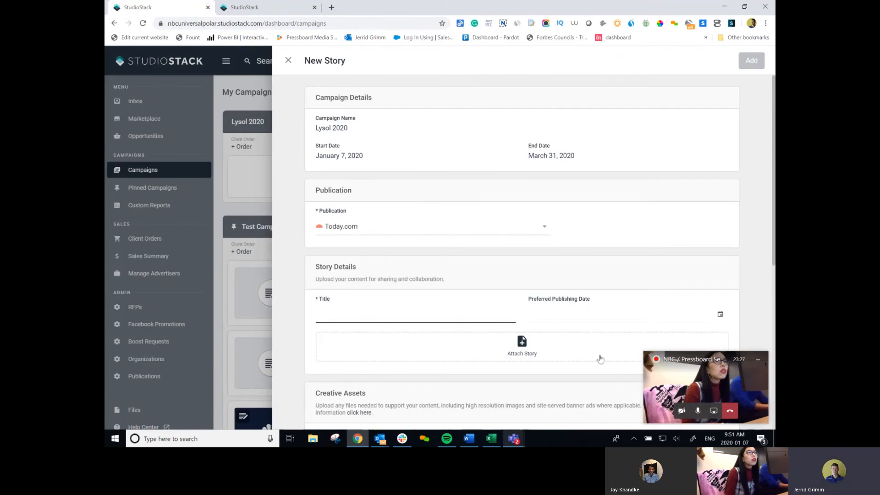
Title the story 'Dr. Jen' with a preferred publishing date of January 7, 2020.
left_click(402, 320)
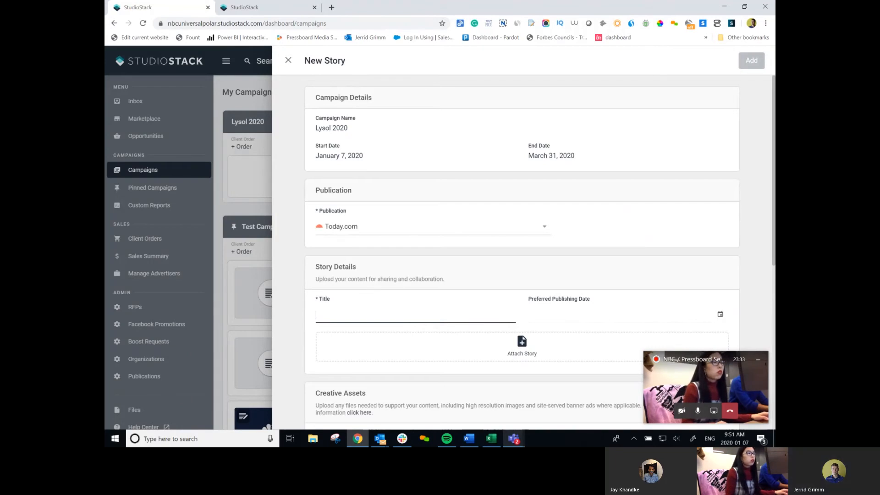
left_click(702, 382)
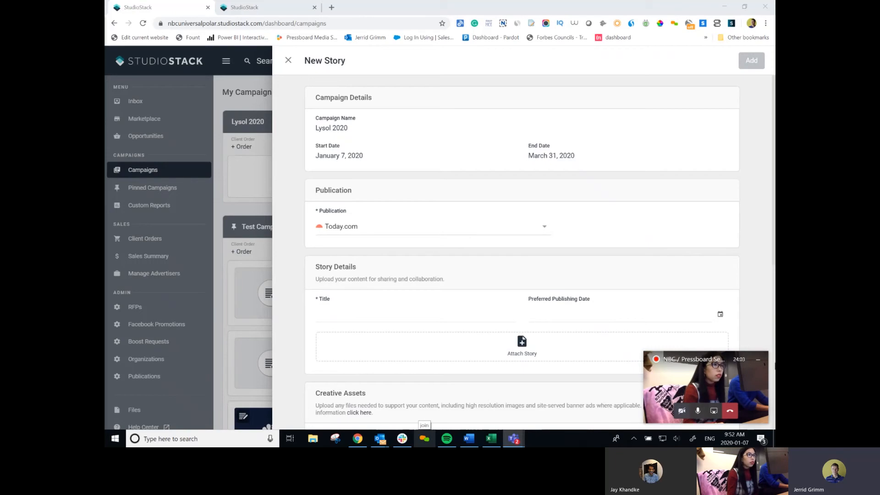
left_click(452, 319)
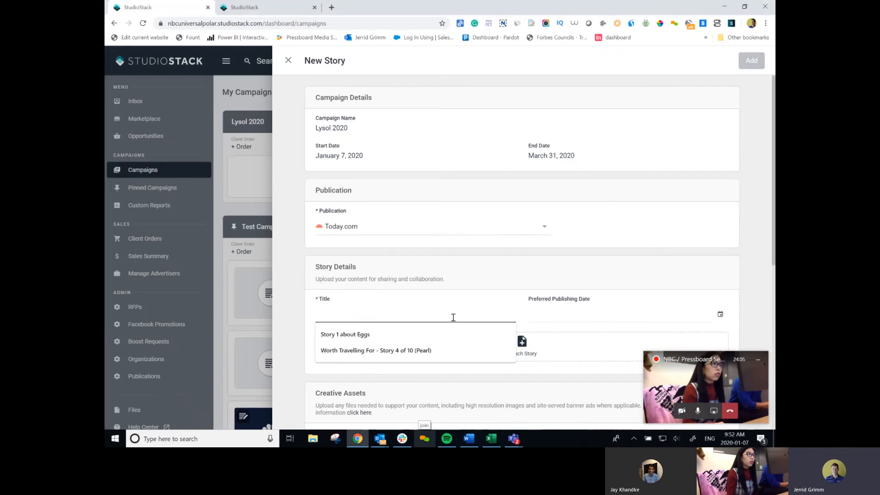
type("Dr. ")
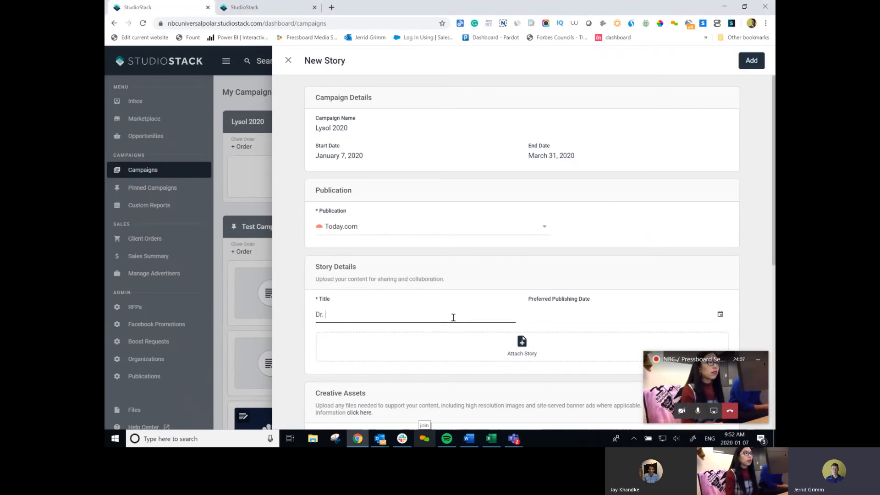
type("Jen")
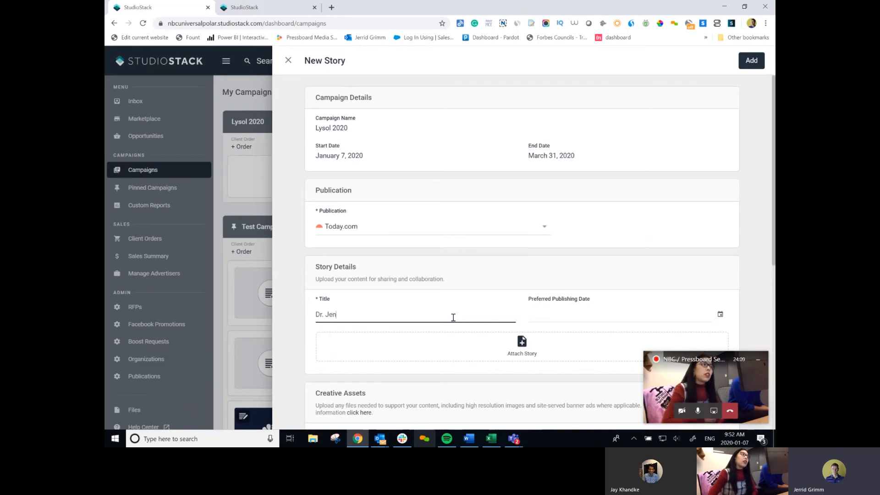
left_click(541, 317)
left_click(564, 244)
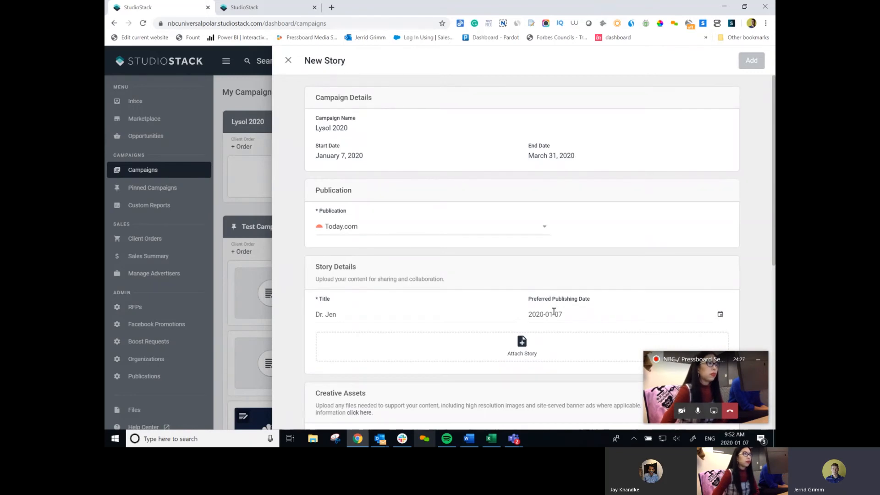
Scroll down to Trackable URLs and start a New Link.
left_click_drag(772, 224, 770, 329)
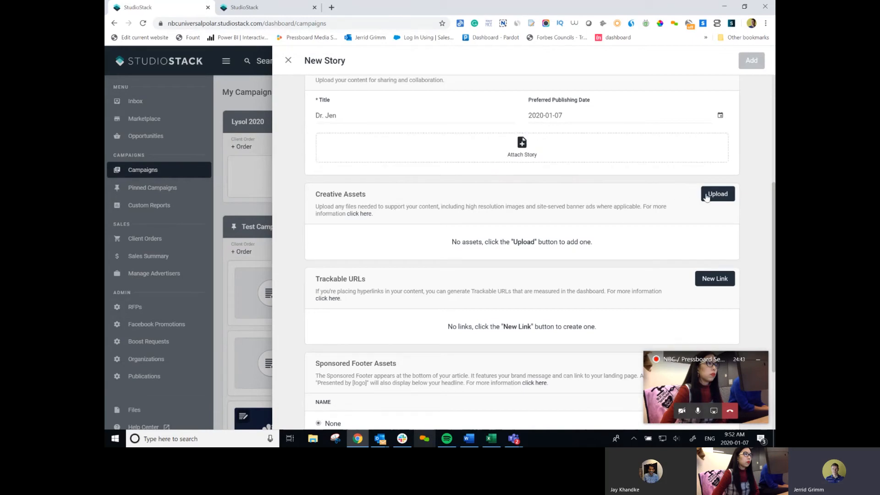
left_click_drag(772, 208, 772, 266)
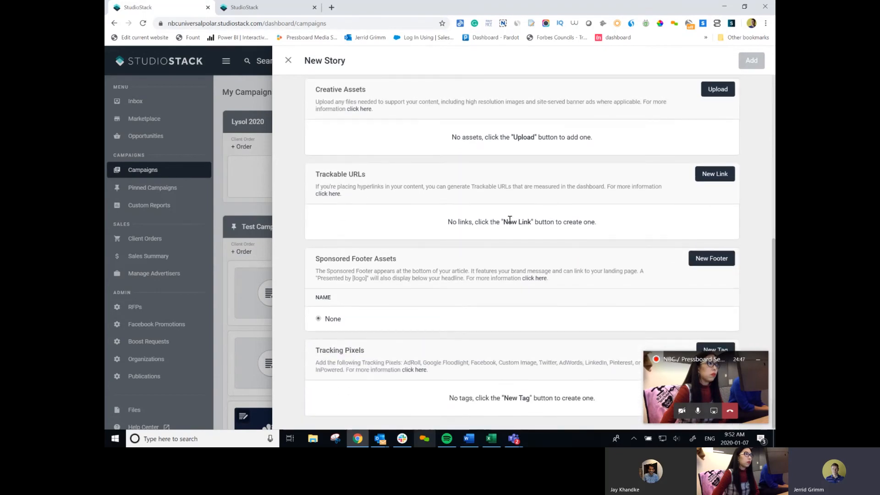
left_click(722, 175)
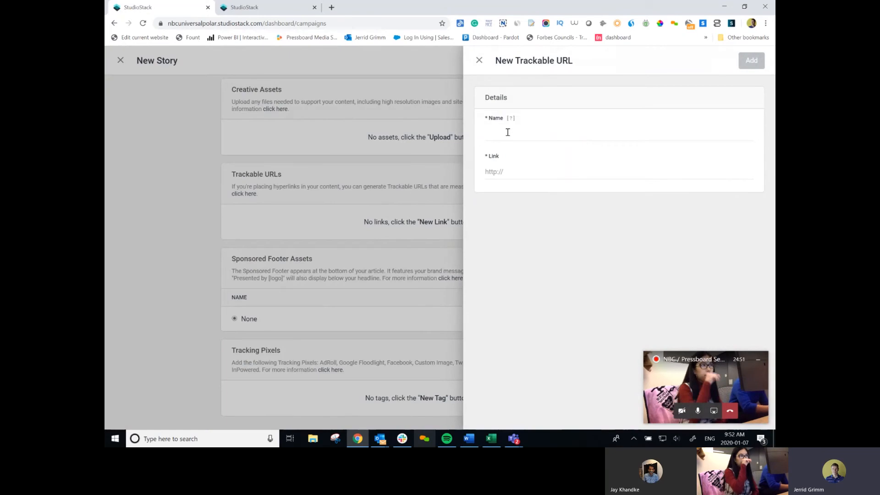
Enter 'Lysol link' as the link name, then discard the unfinished trackable URL.
left_click(499, 131)
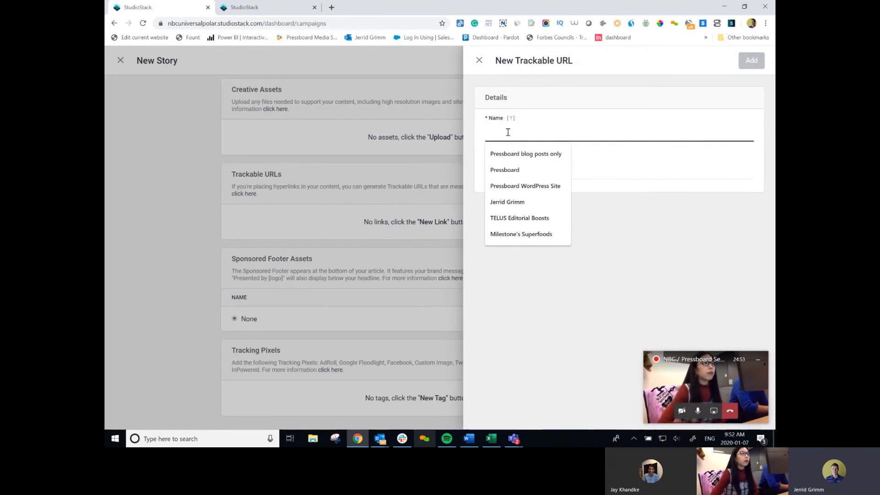
type("Lysol")
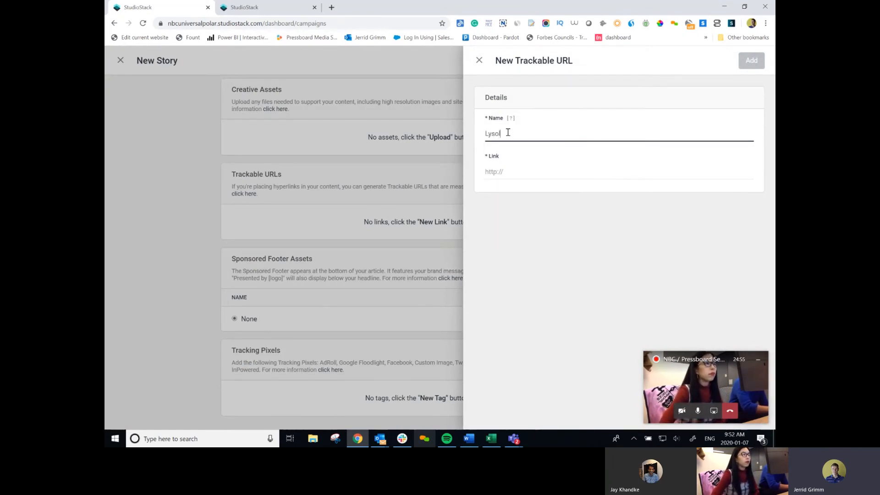
type(" link")
left_click(529, 176)
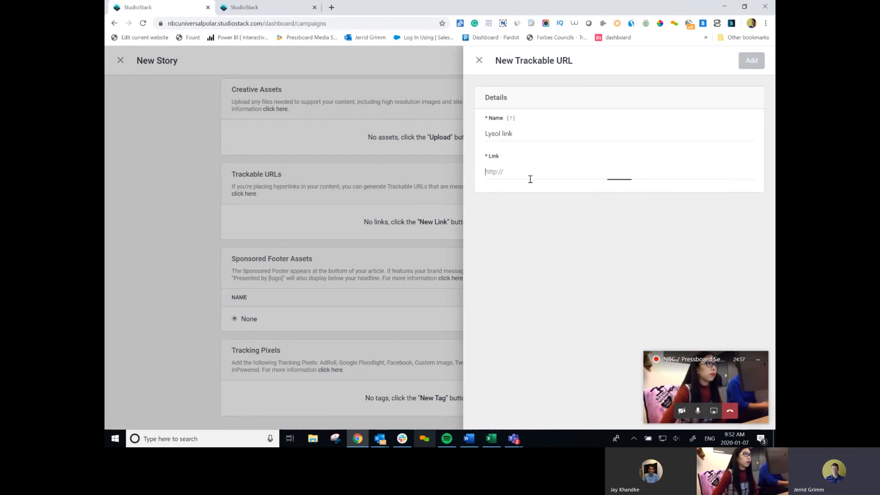
left_click(480, 60)
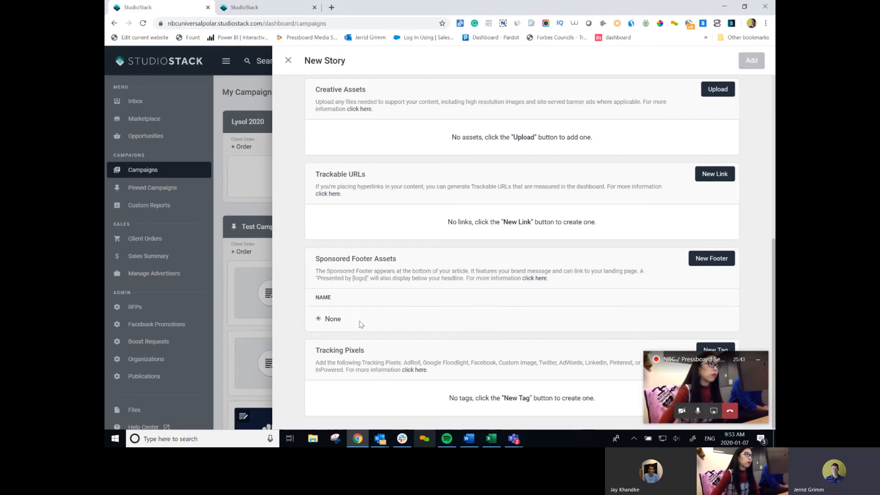
Preview the sponsored footer form, then try an Image Pixel tag and discard both.
left_click(708, 264)
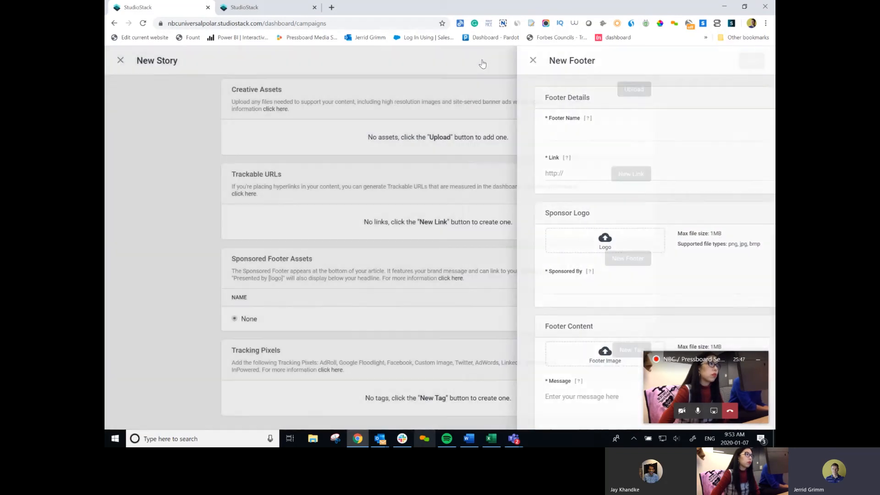
left_click(482, 63)
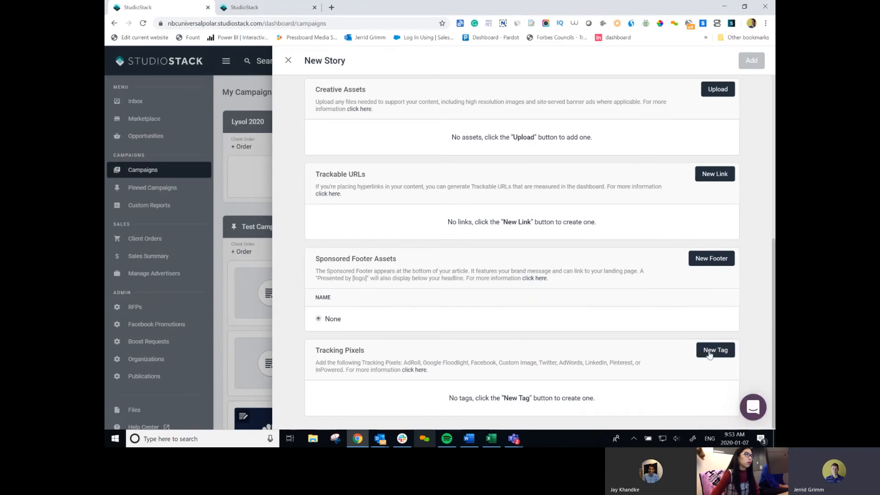
left_click(710, 350)
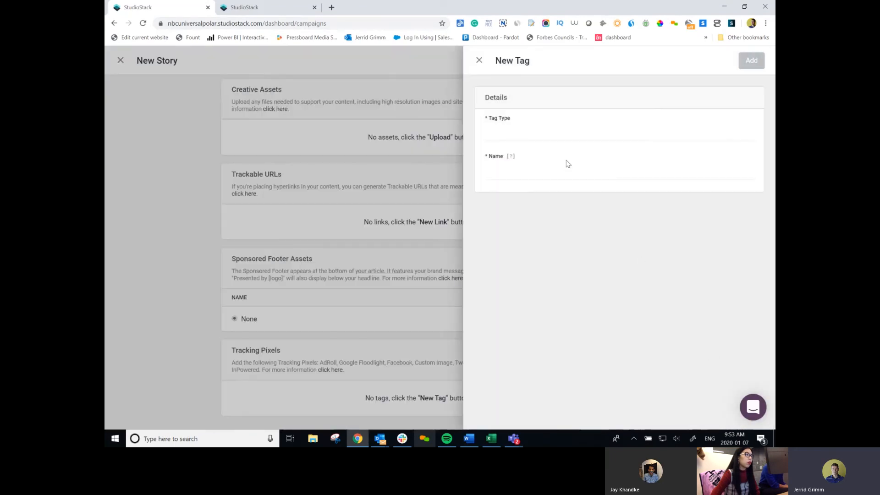
left_click(557, 137)
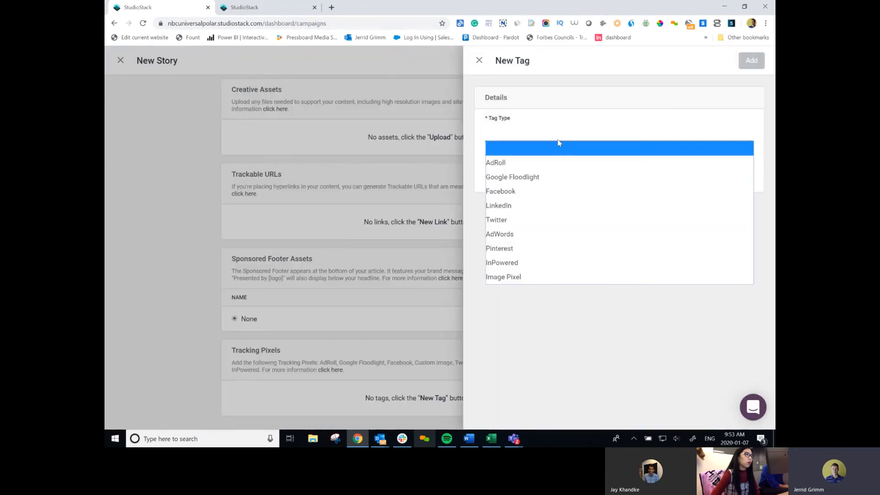
left_click(527, 278)
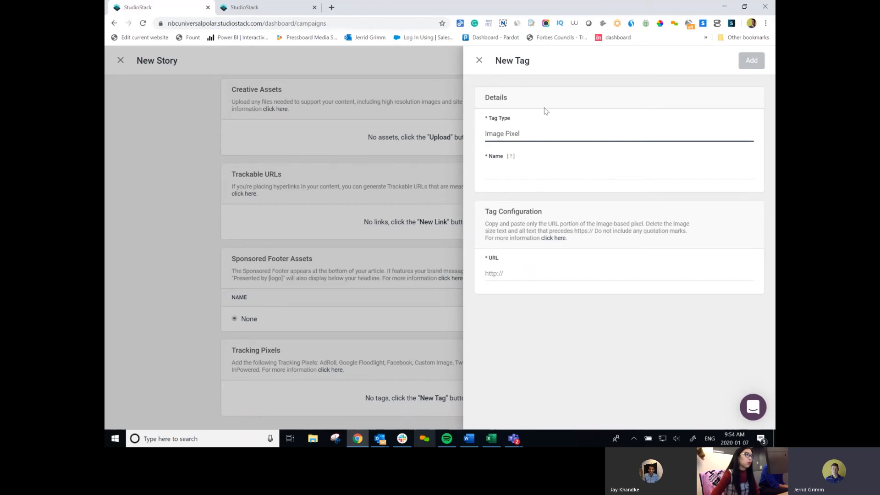
left_click(478, 60)
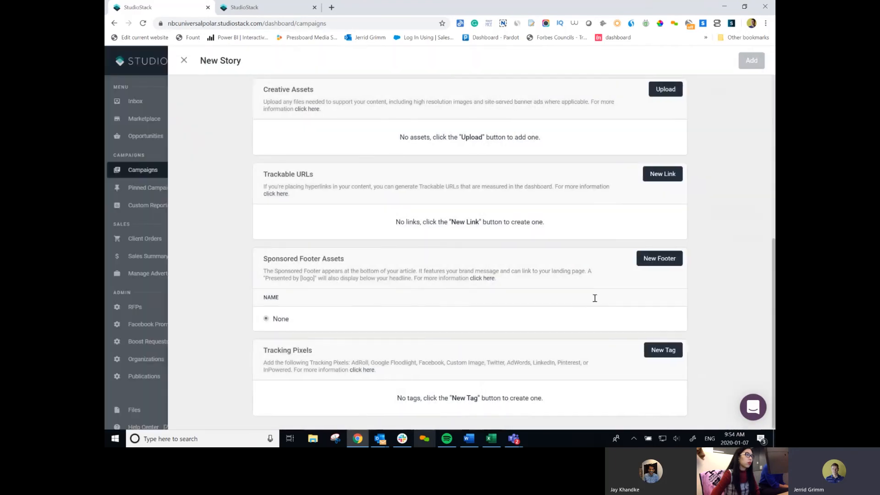
Reopen a new tag form, view the tag types, and close it unsaved.
left_click(715, 351)
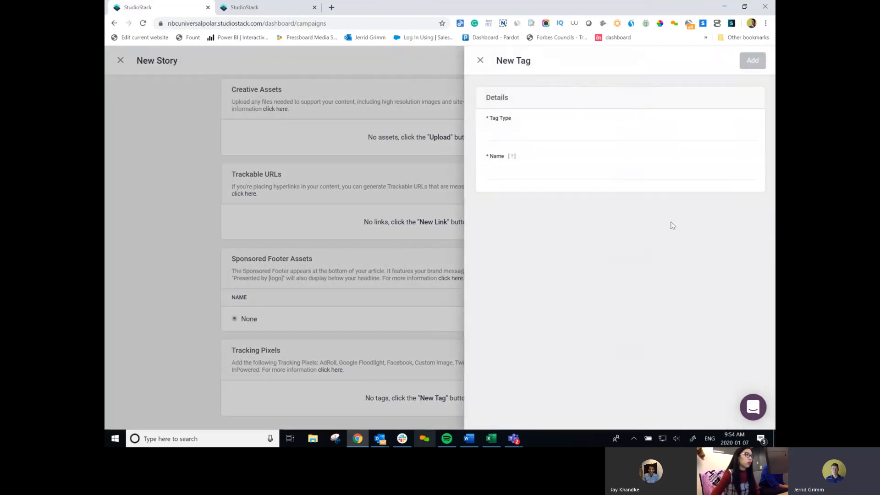
left_click(502, 134)
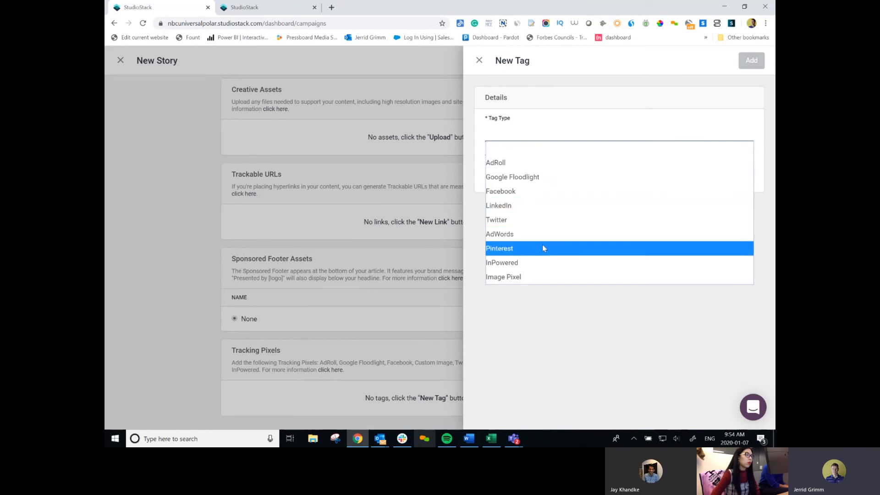
left_click(559, 330)
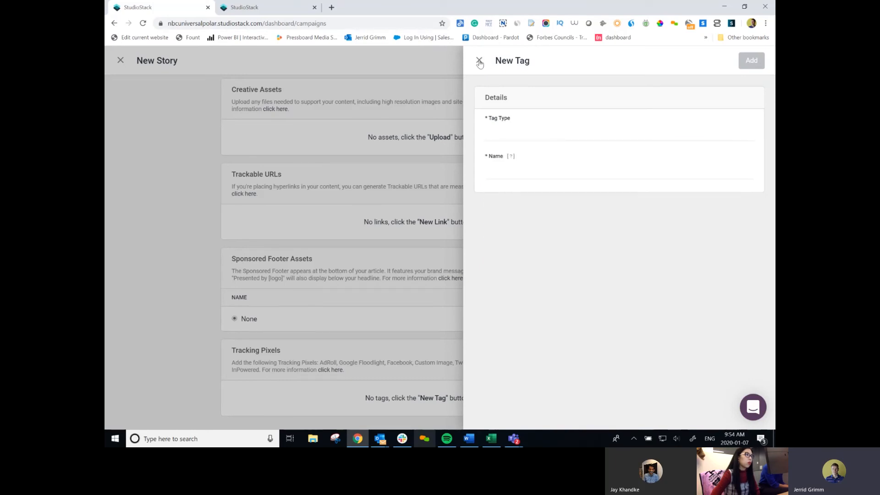
left_click(480, 60)
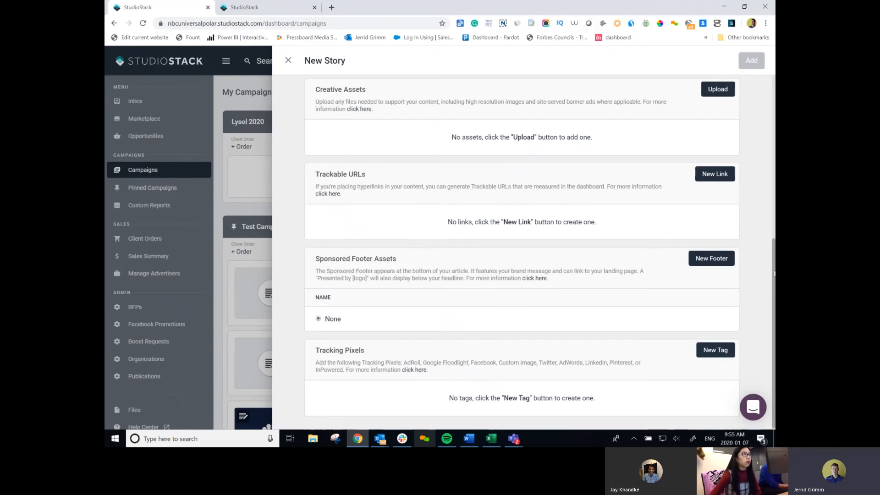
Change the Dr. Jen story's publishing date to January 8, 2020 and add the story.
left_click_drag(773, 271, 760, 87)
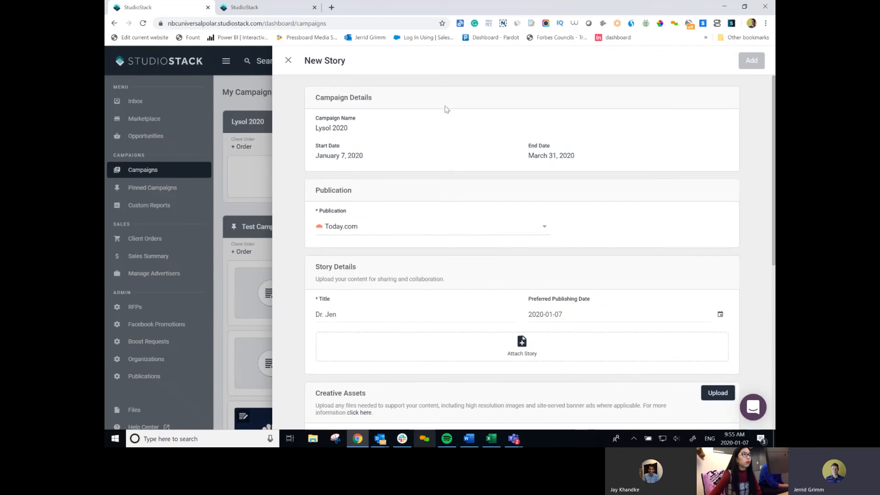
left_click_drag(774, 142, 754, 102)
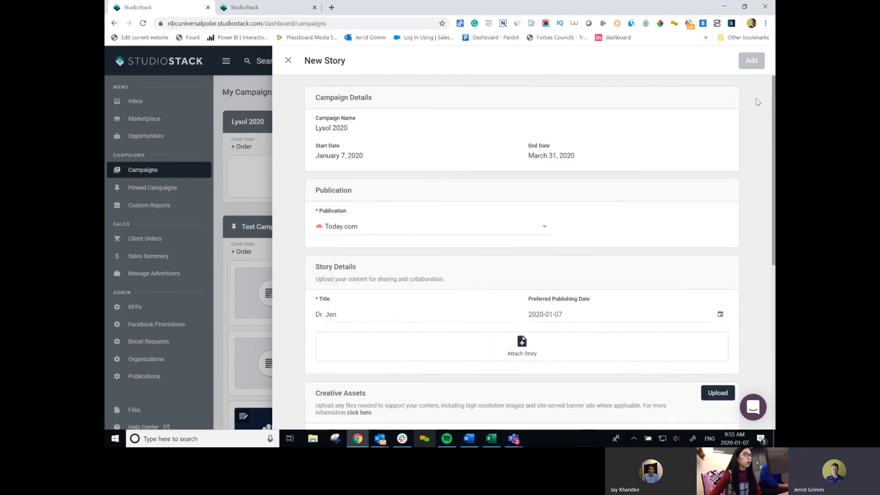
left_click(362, 311)
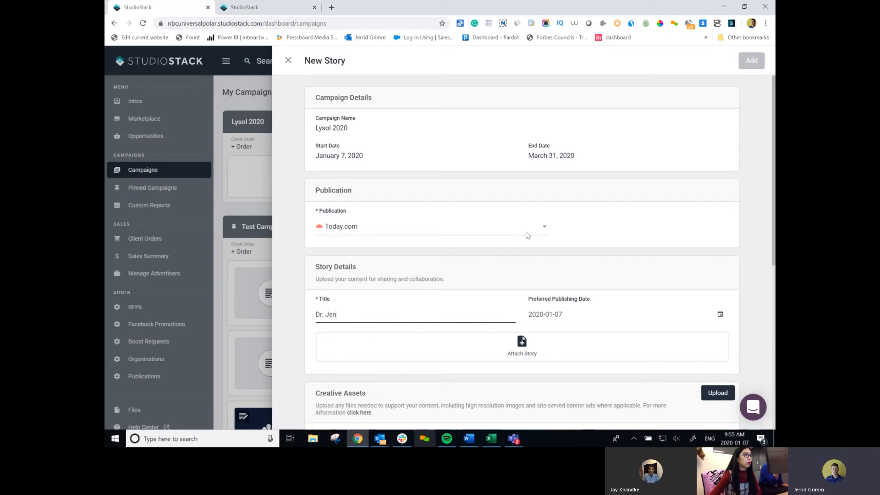
left_click_drag(771, 248, 766, 165)
left_click(351, 129)
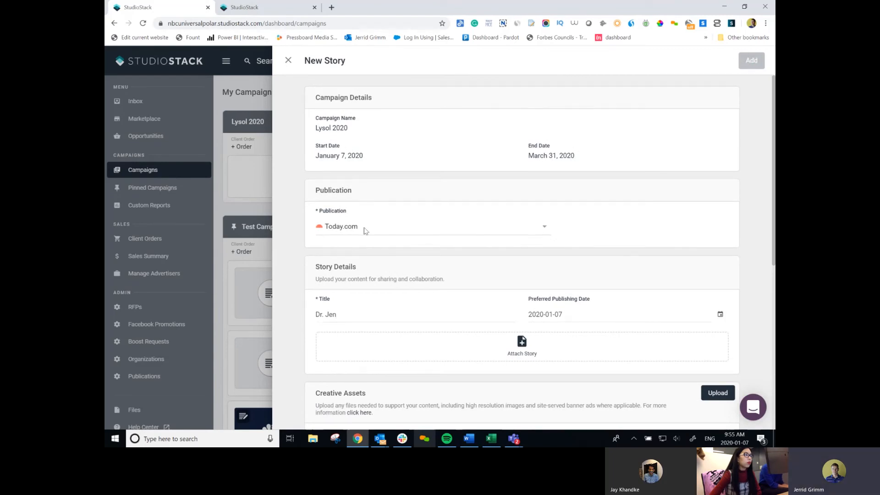
left_click(361, 317)
left_click(601, 320)
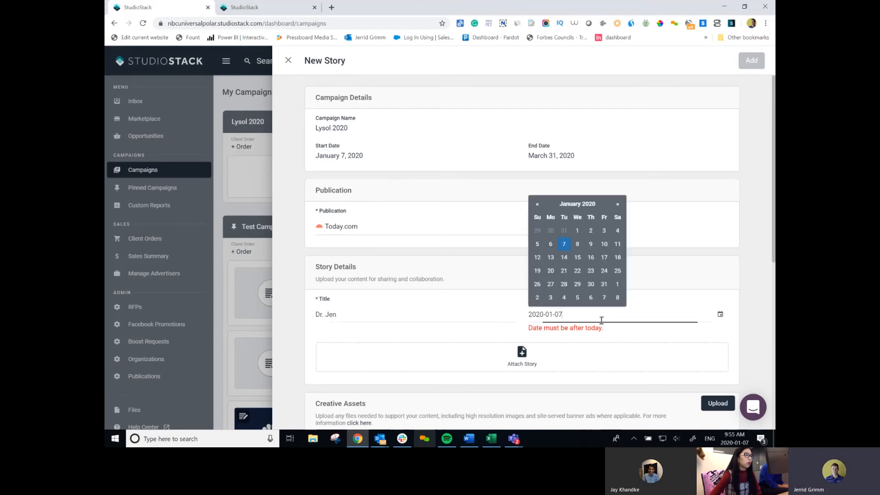
left_click(576, 244)
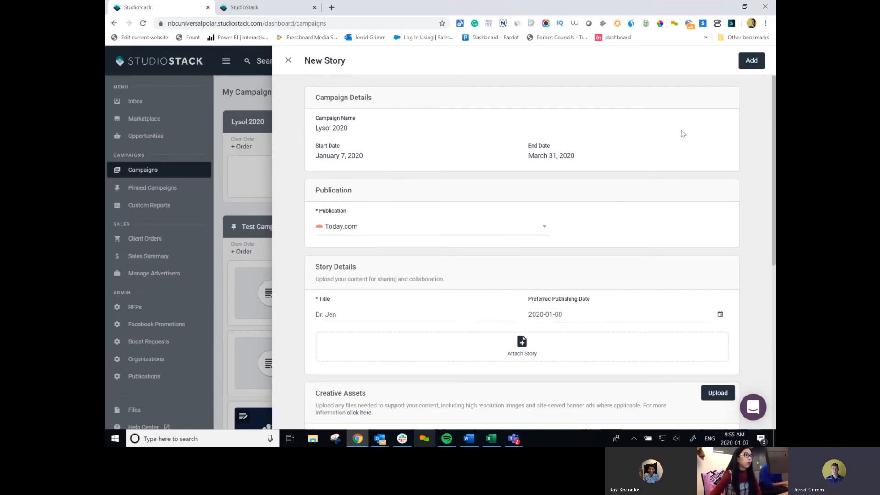
left_click(750, 64)
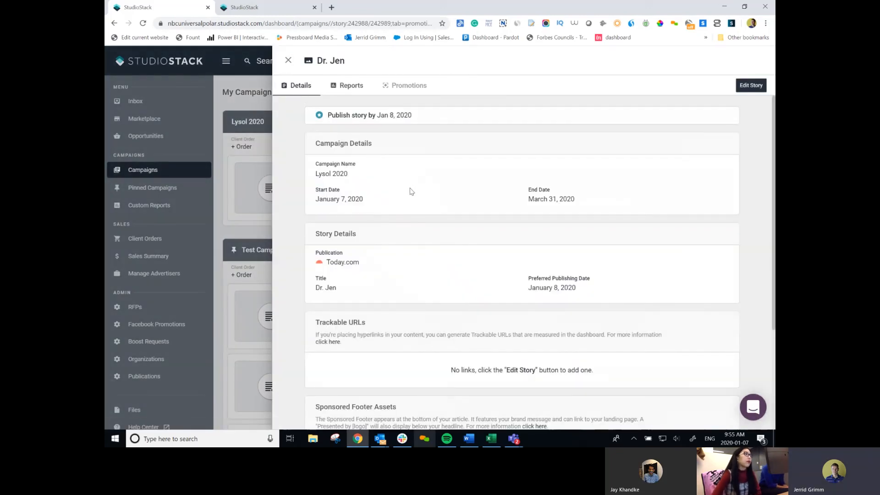
On the Reports tab, paste the Today.com article URL under Pressboard Analytics and save.
left_click(346, 87)
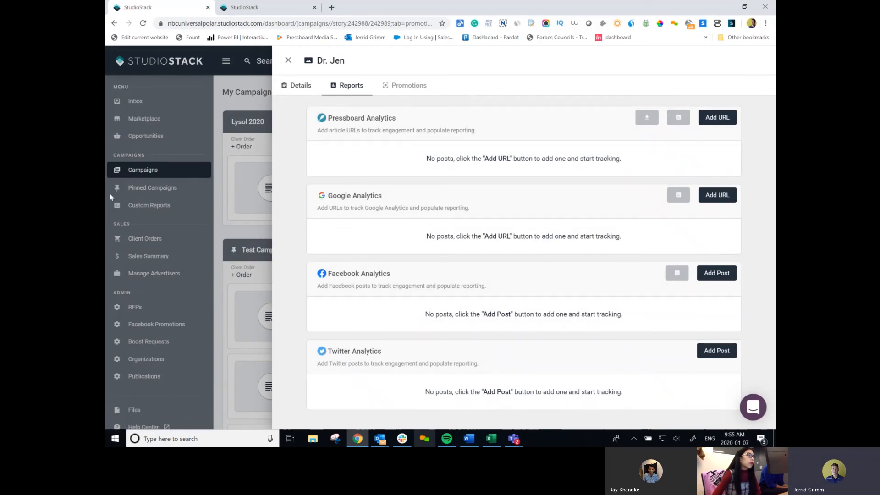
left_click(707, 119)
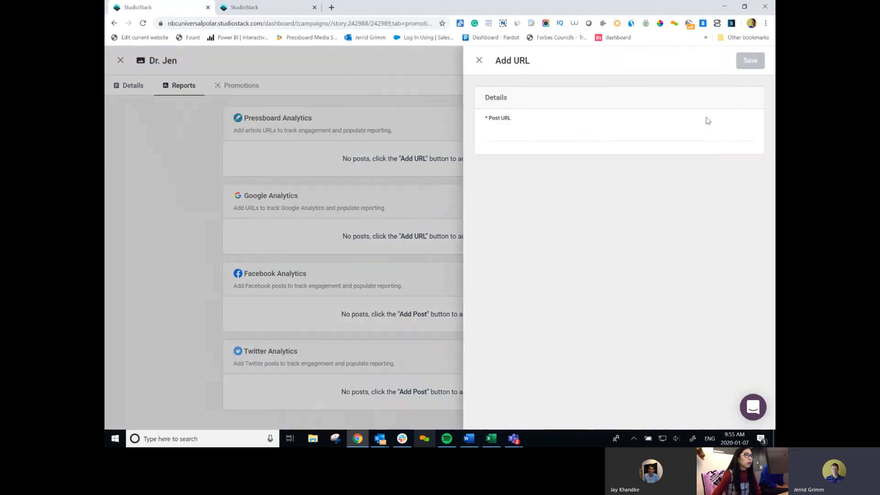
left_click(522, 134)
right_click(523, 134)
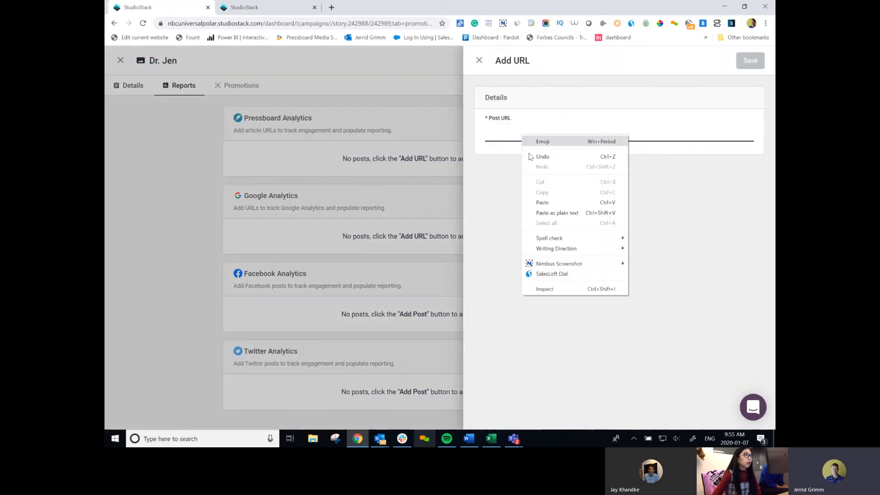
left_click(545, 212)
left_click(744, 62)
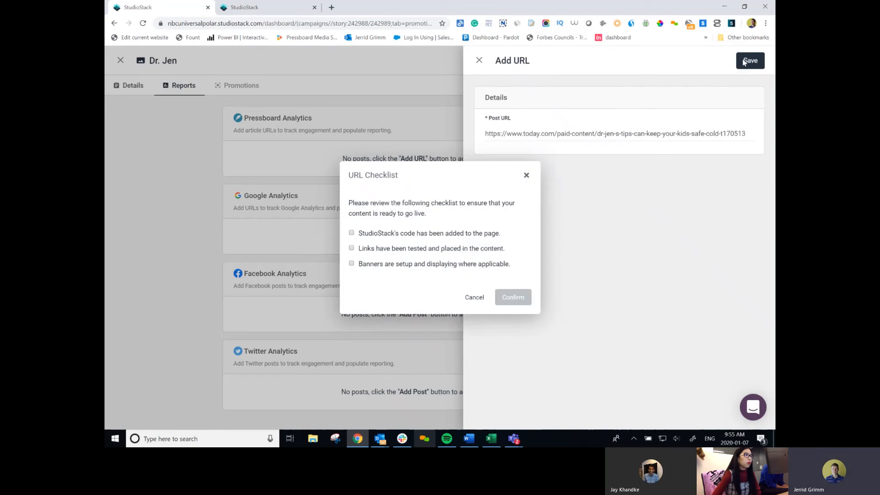
Tick the code-installed and banners-displaying checklist items and confirm.
left_click(351, 233)
left_click(352, 263)
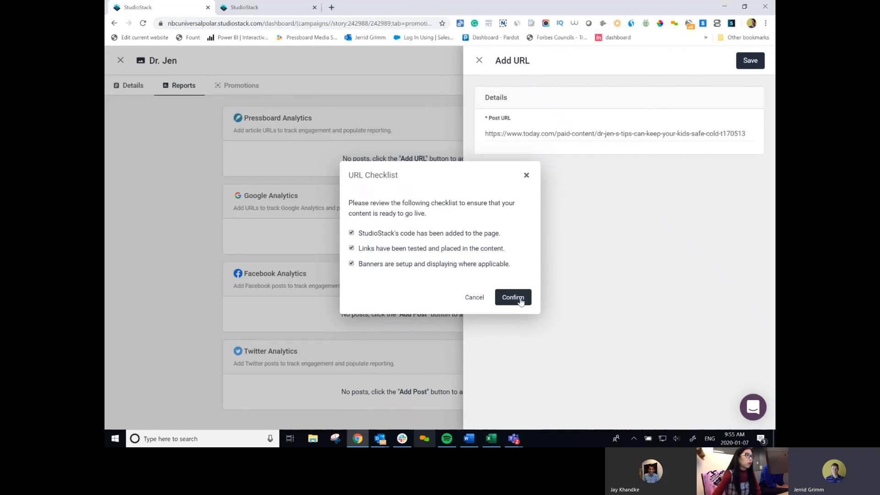
left_click(513, 297)
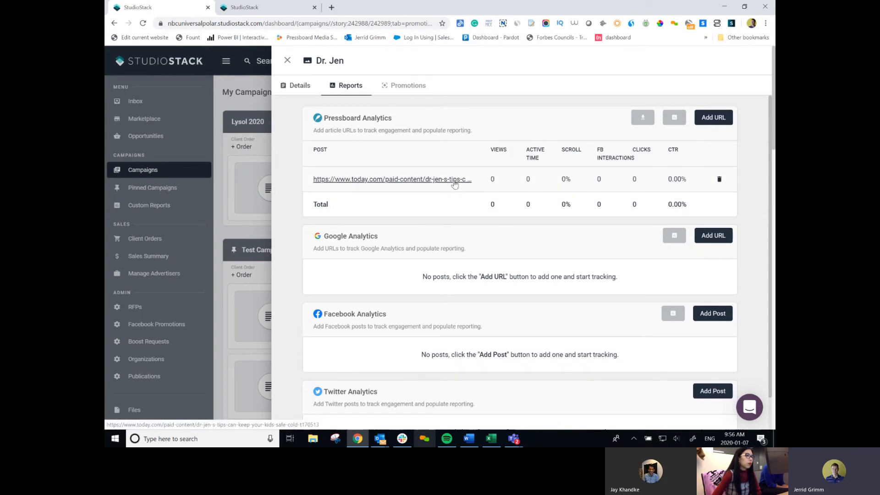
scroll(391, 186, "down", 1)
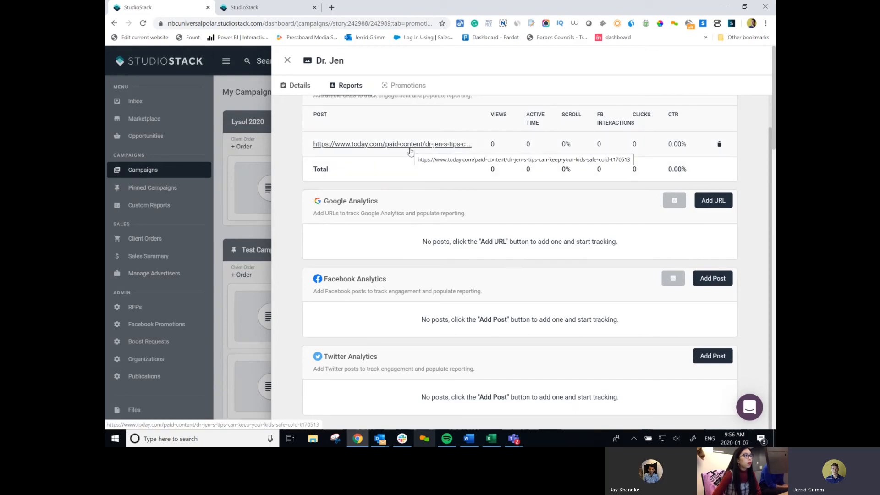
left_click(715, 281)
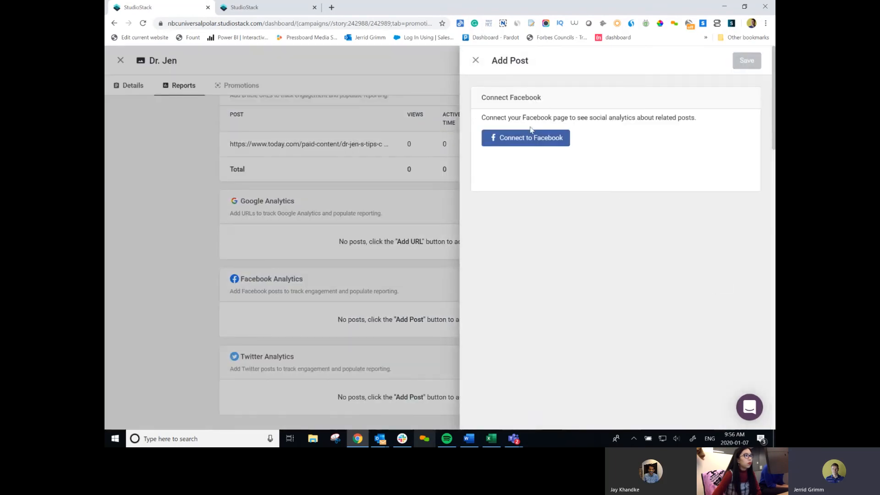
left_click(476, 62)
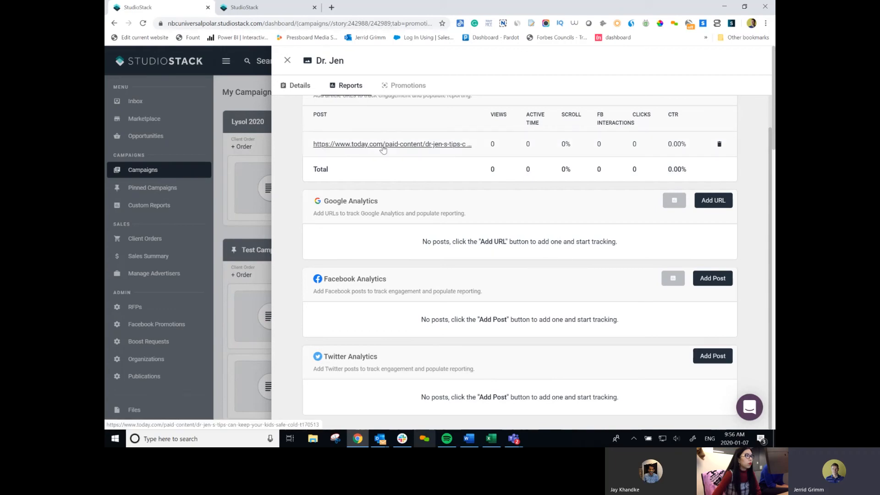
scroll(520, 96, "up", 1)
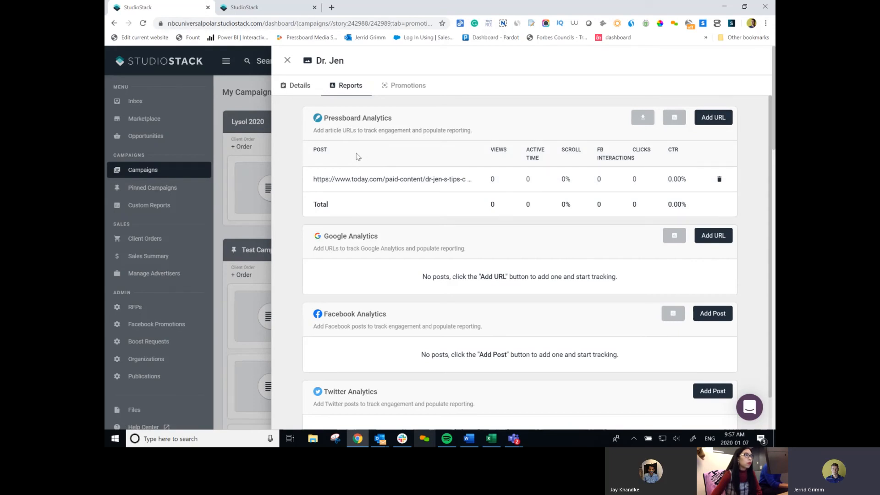
Close the Dr. Jen reports, look over Lysol 2020's New Story publication list, then discard the form.
left_click(289, 60)
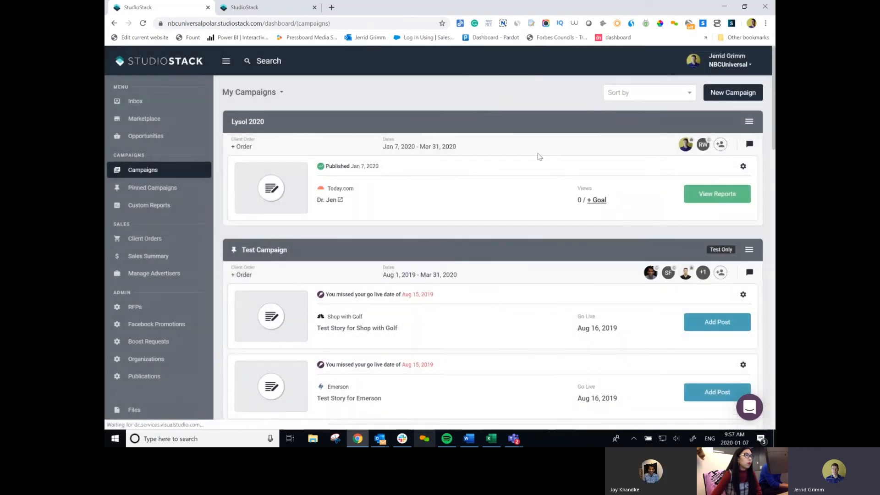
left_click(749, 124)
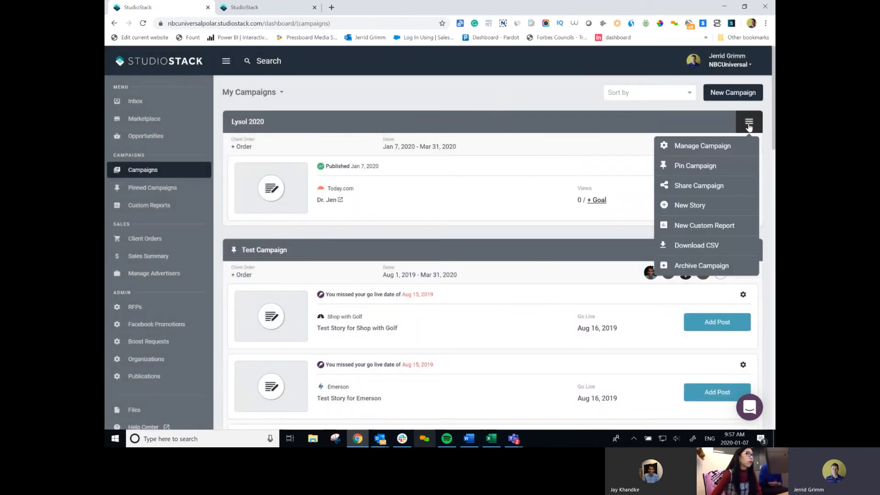
left_click(689, 207)
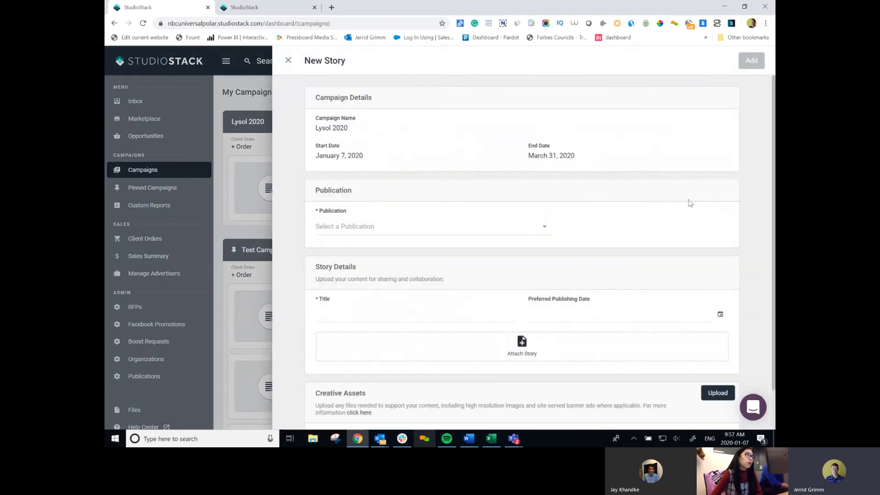
left_click(411, 229)
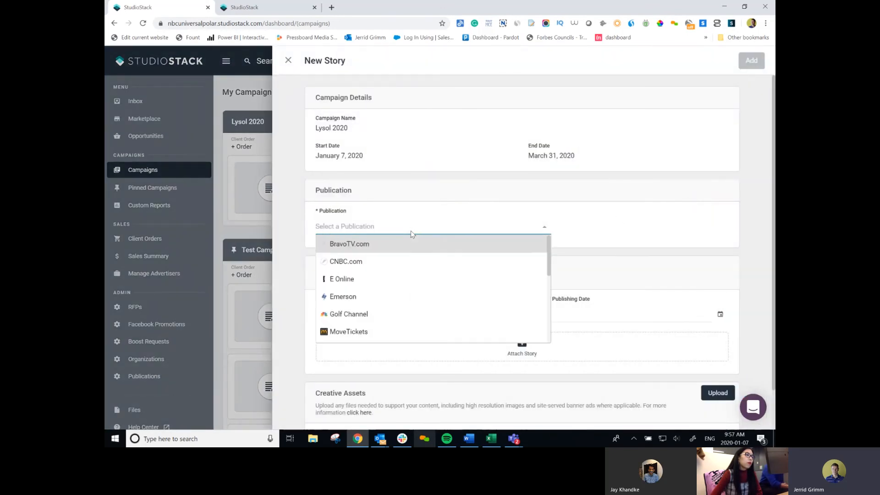
left_click(640, 233)
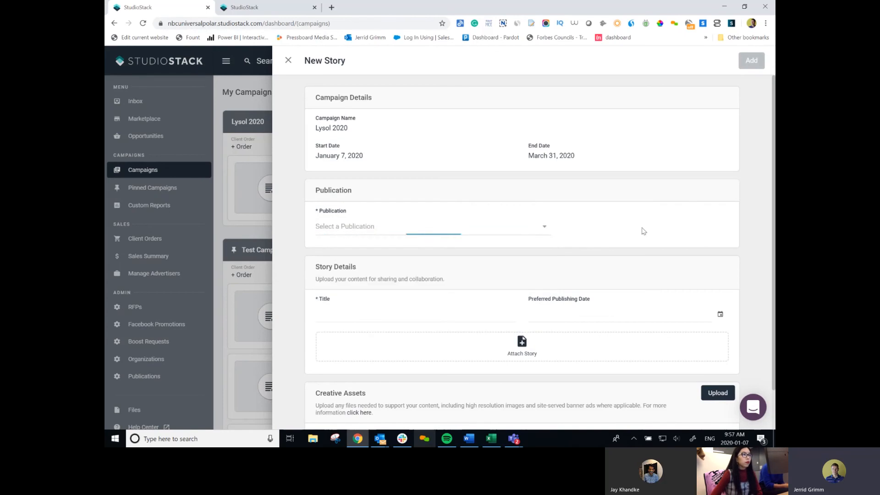
left_click(288, 61)
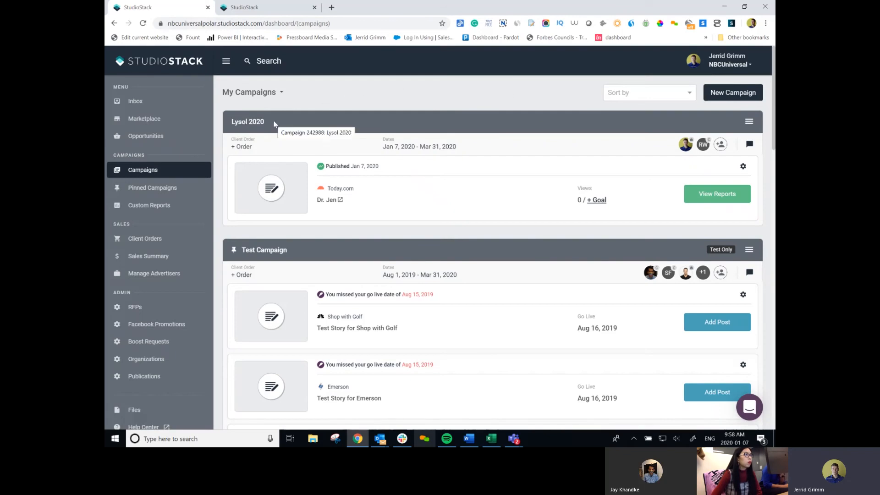
Create a Lysol 2020 custom report from the campaign menu, reviewing its report components before adding it.
left_click(749, 122)
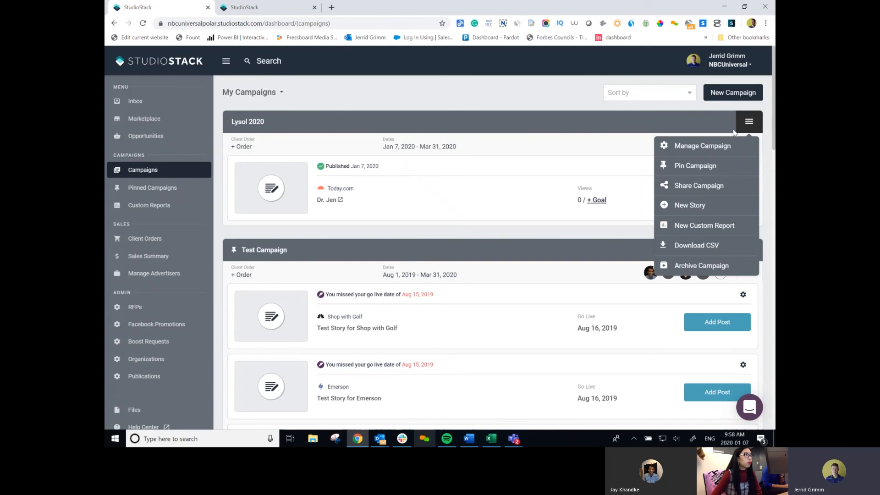
left_click(706, 226)
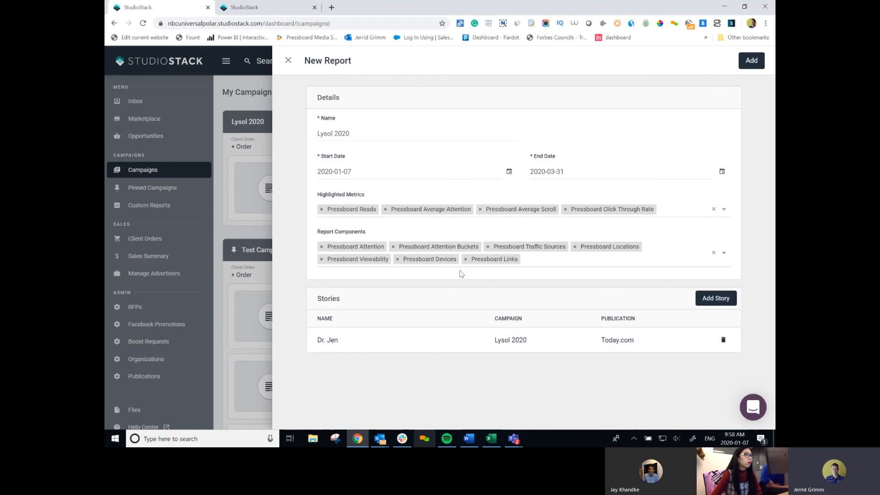
left_click(564, 263)
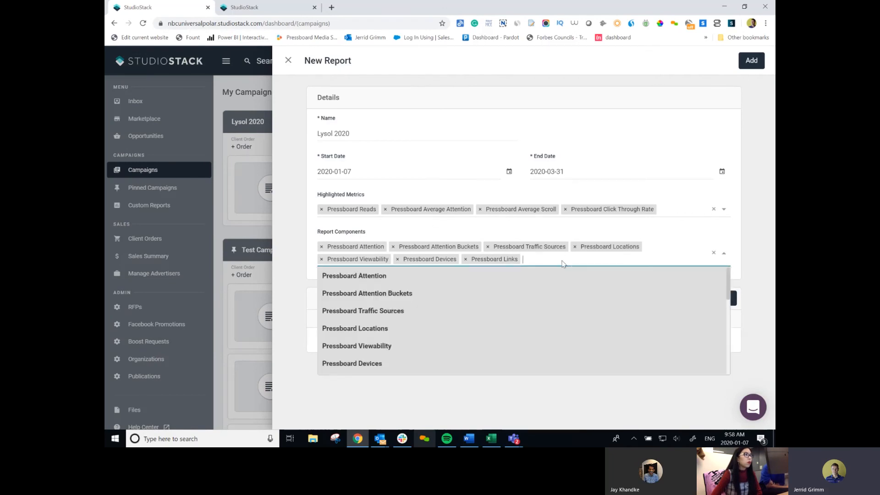
left_click_drag(728, 290, 728, 366)
left_click(747, 60)
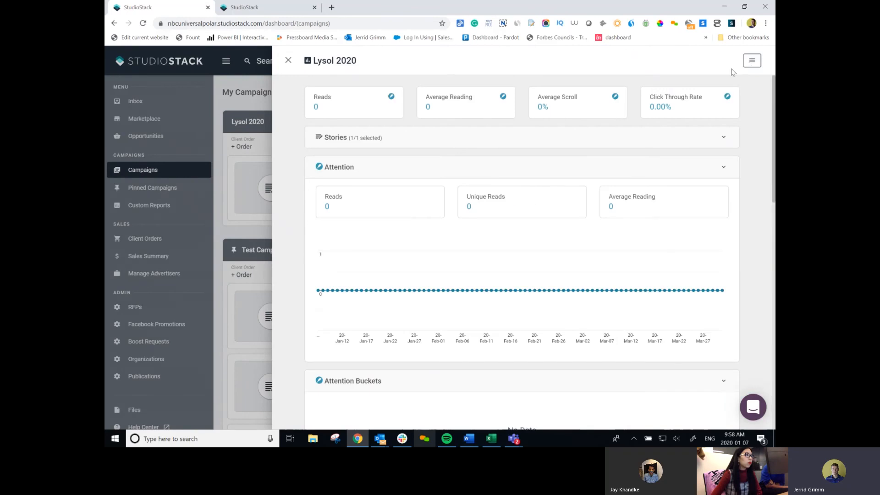
Expand the report's stories, open and dismiss Edit Report, then close the Lysol 2020 report.
left_click(720, 137)
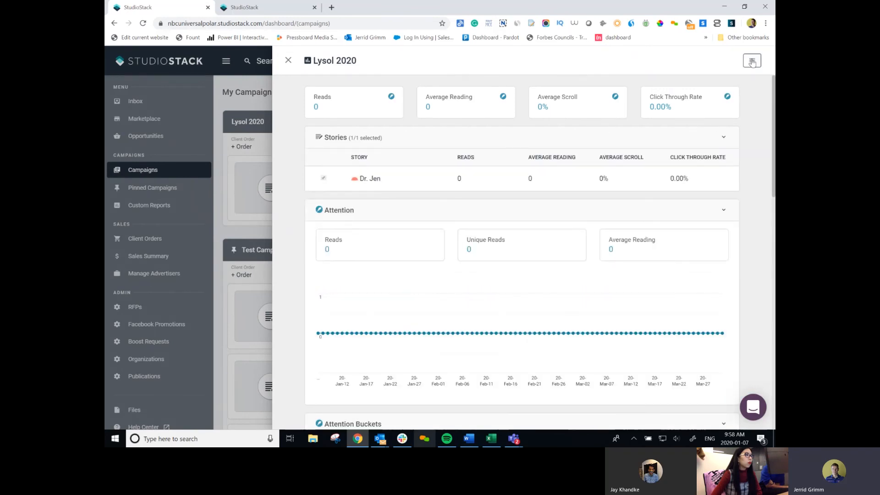
left_click(751, 60)
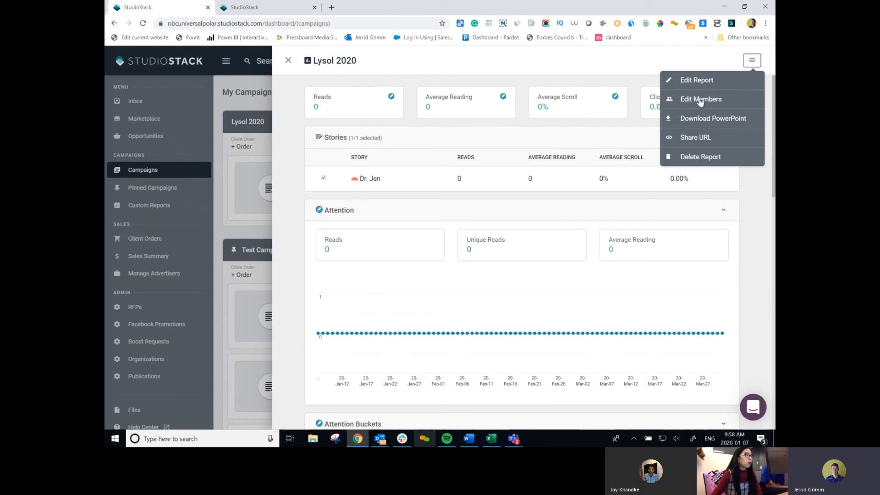
left_click(699, 79)
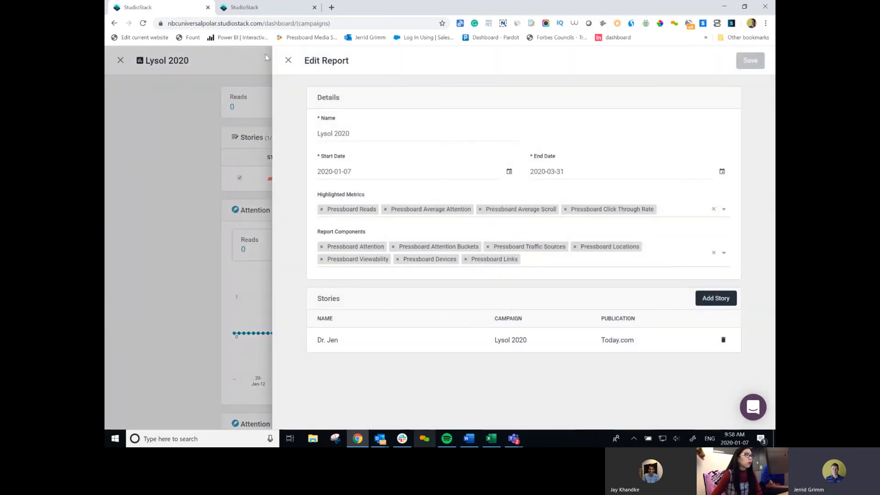
left_click(289, 62)
left_click(291, 63)
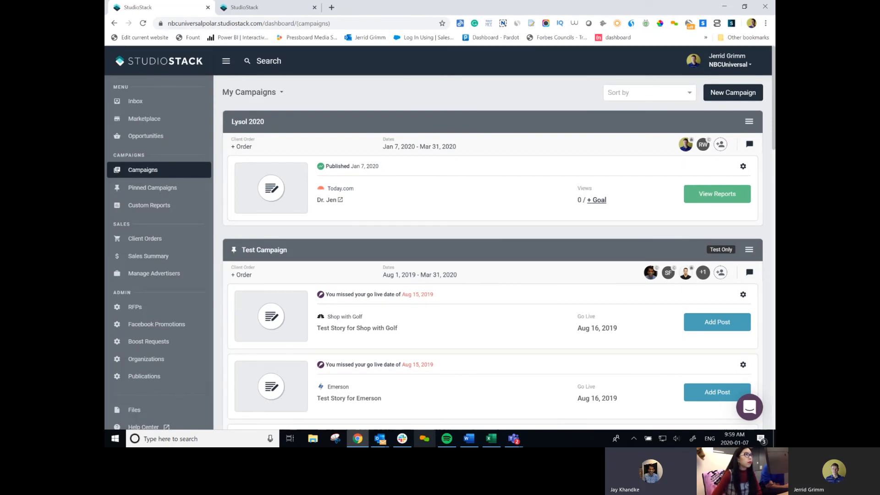
Open the Lysol 2020 report's Share URL from Custom Reports and expand its Stories list.
left_click(156, 208)
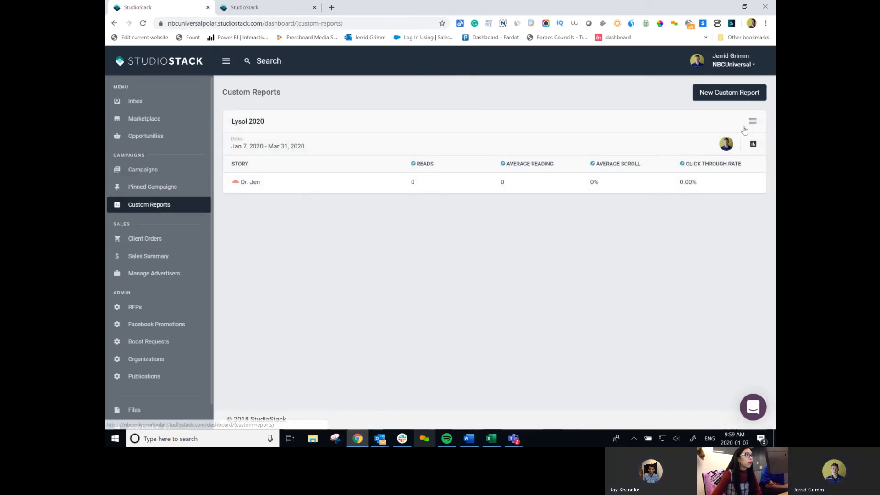
left_click(753, 121)
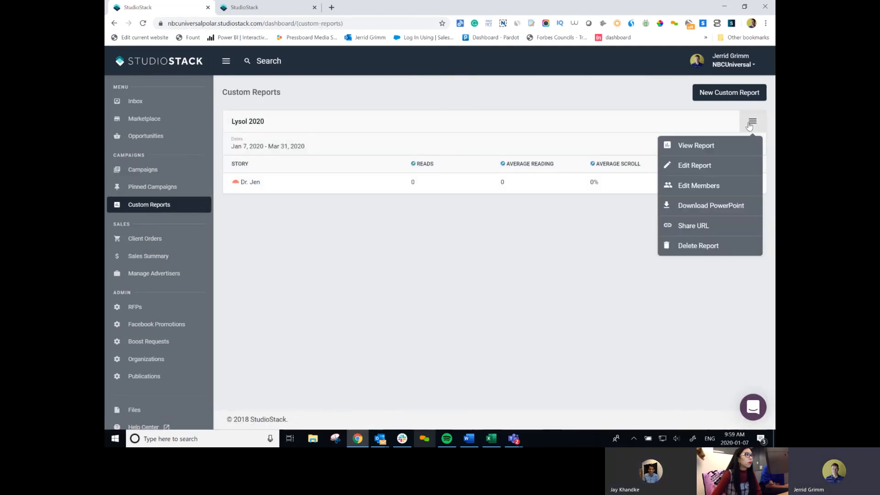
left_click(694, 226)
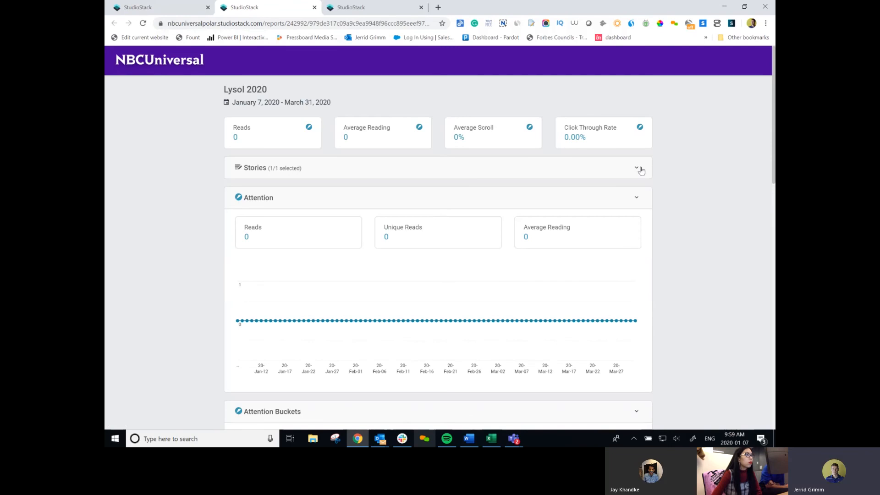
left_click(644, 172)
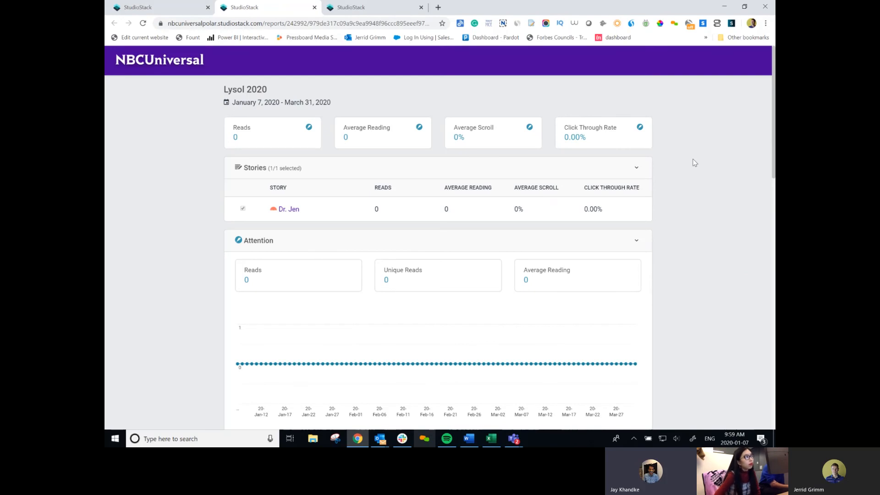
left_click(171, 11)
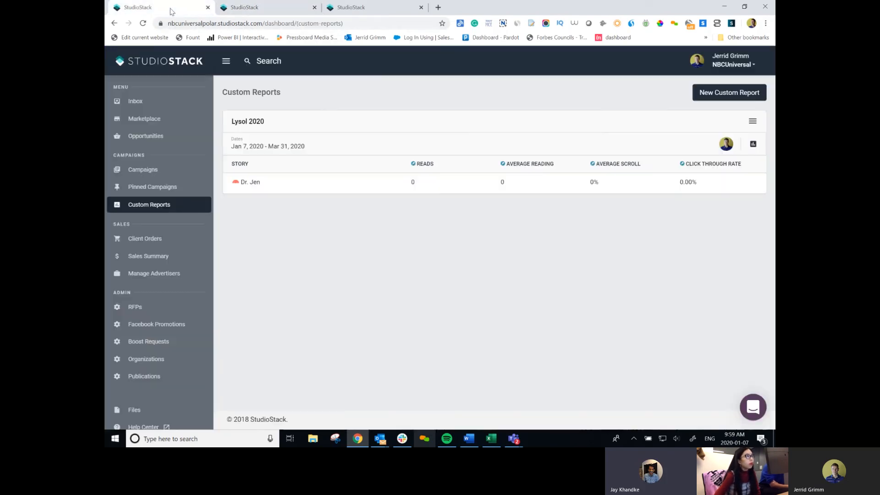
Reload the dashboard tab, log back in, and go to Campaigns.
left_click(143, 23)
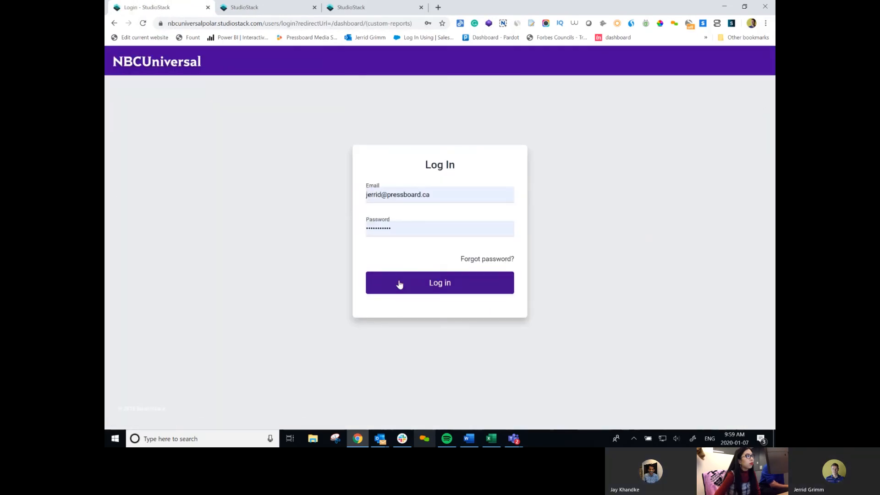
left_click(417, 283)
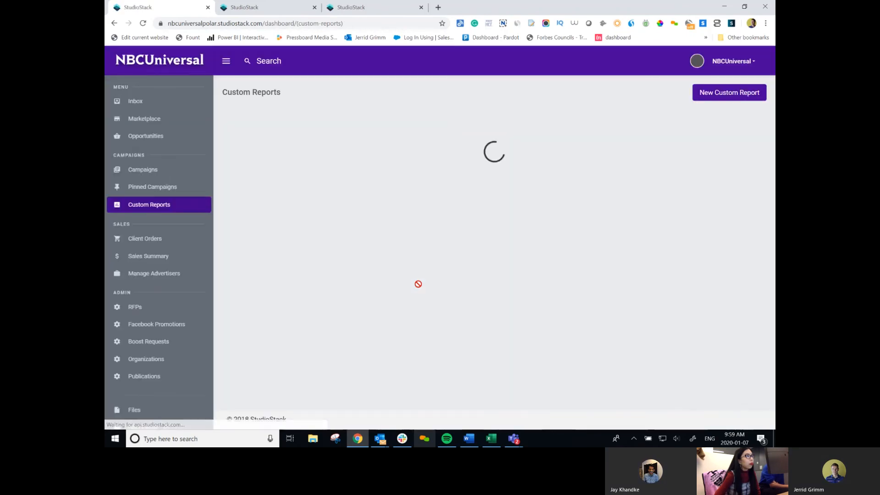
left_click(148, 170)
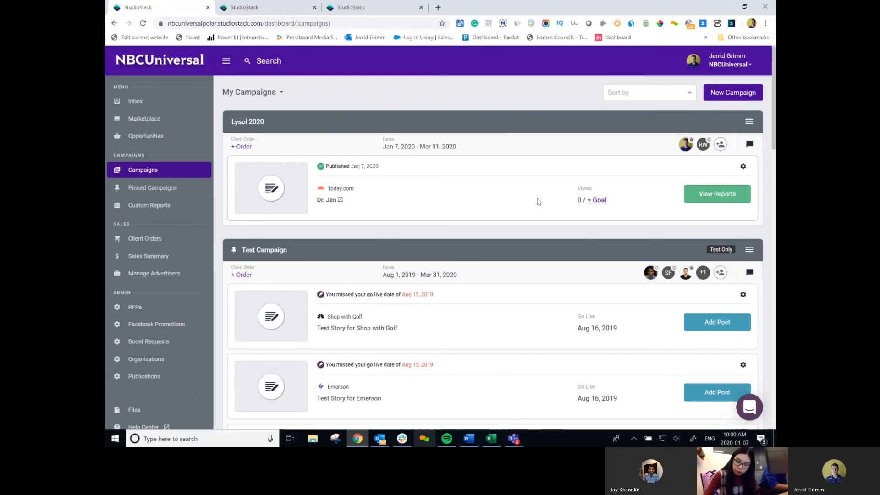
Check the Dr. Jen story's reports, then start a New Invitation under Organization Settings > Members.
left_click(736, 200)
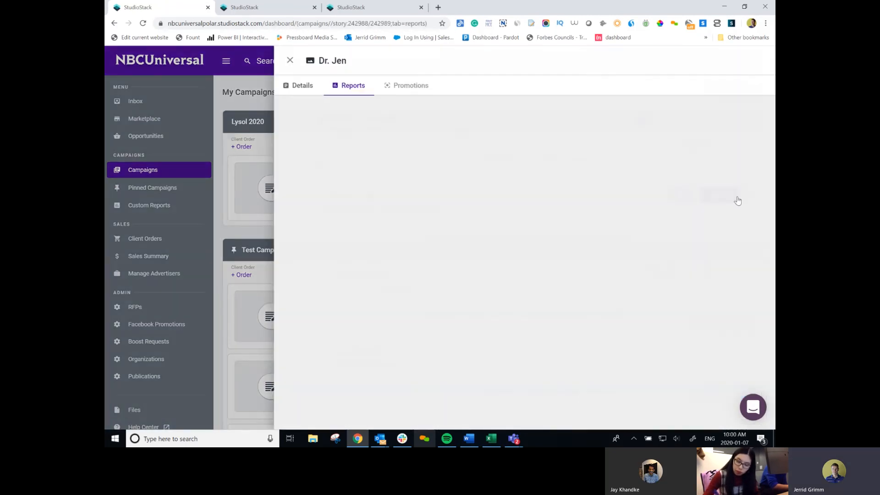
left_click(289, 60)
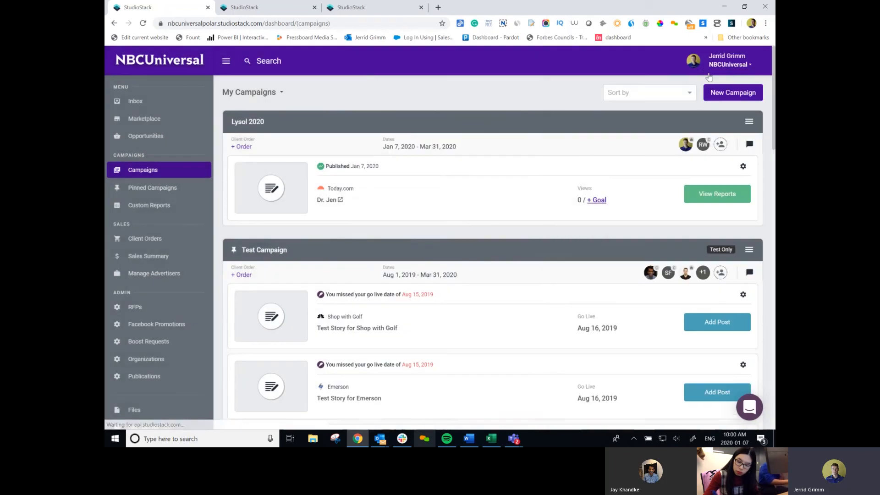
left_click(729, 63)
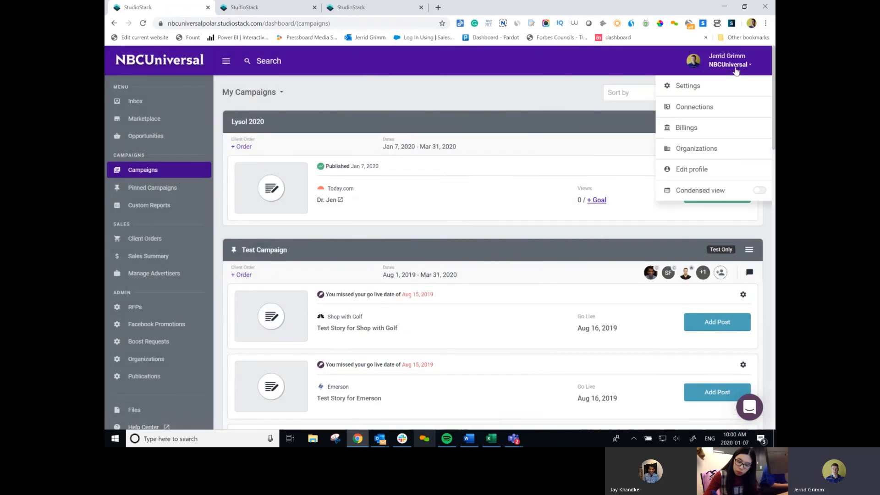
left_click(688, 86)
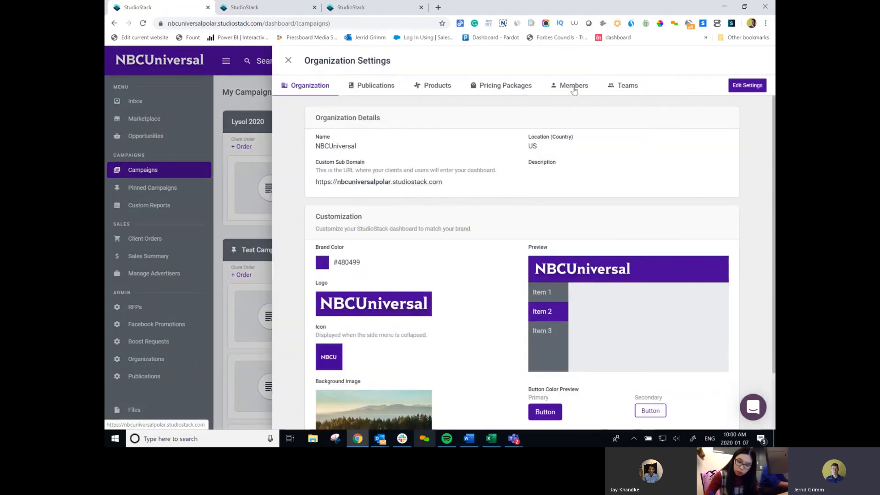
left_click(573, 90)
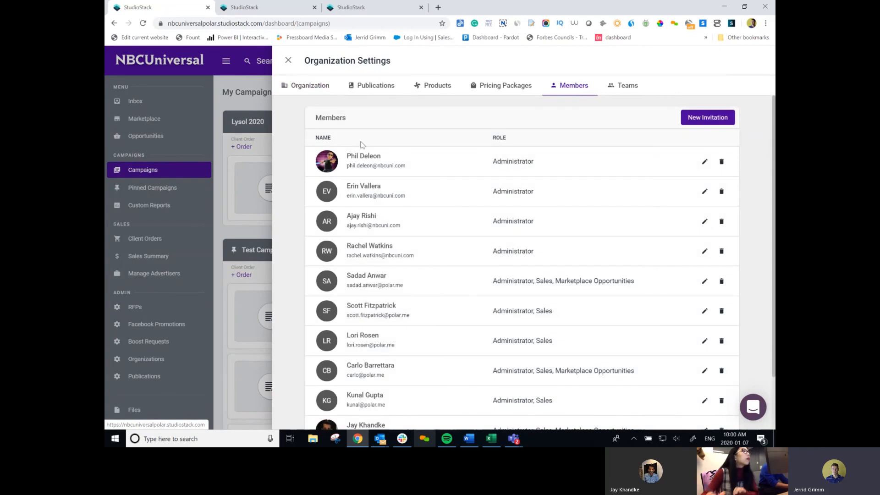
left_click(708, 120)
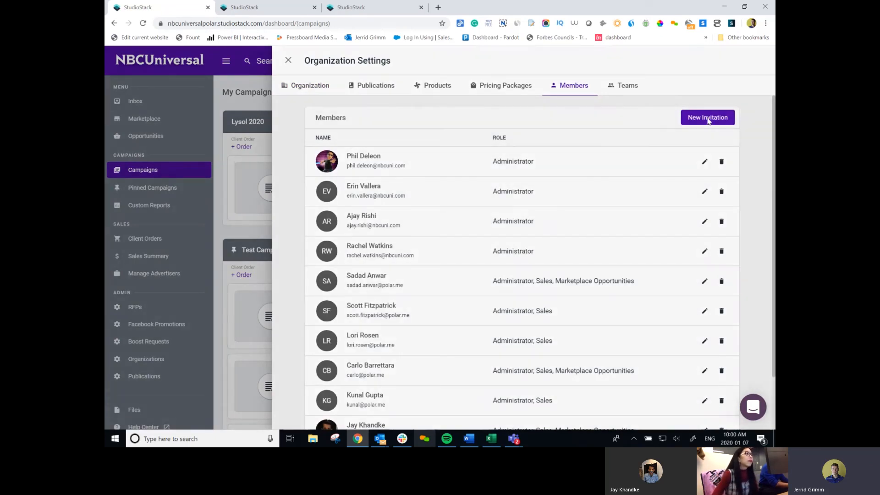
Enter the new member's first name in the invite form, then switch to Outlook's meeting invite.
left_click(521, 137)
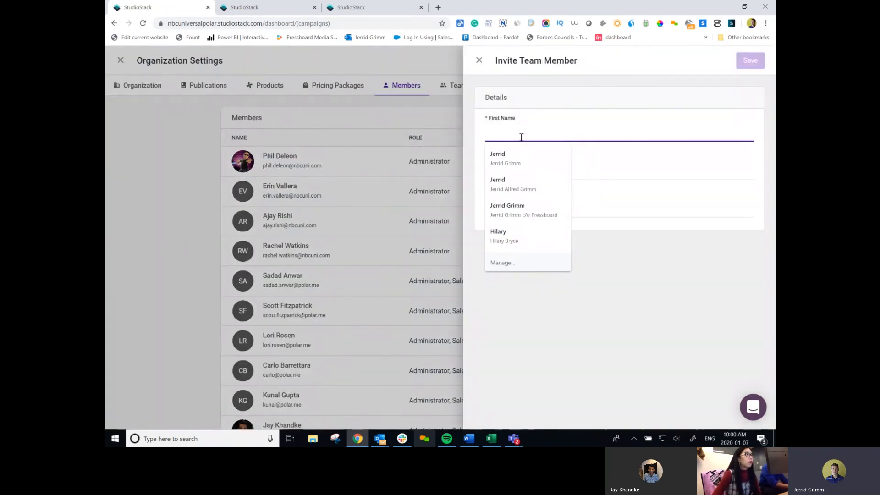
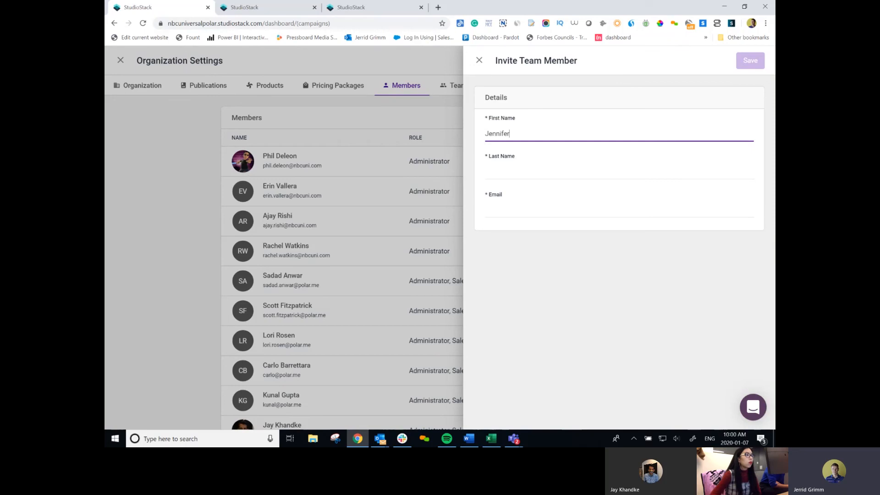
mouse_move(423, 440)
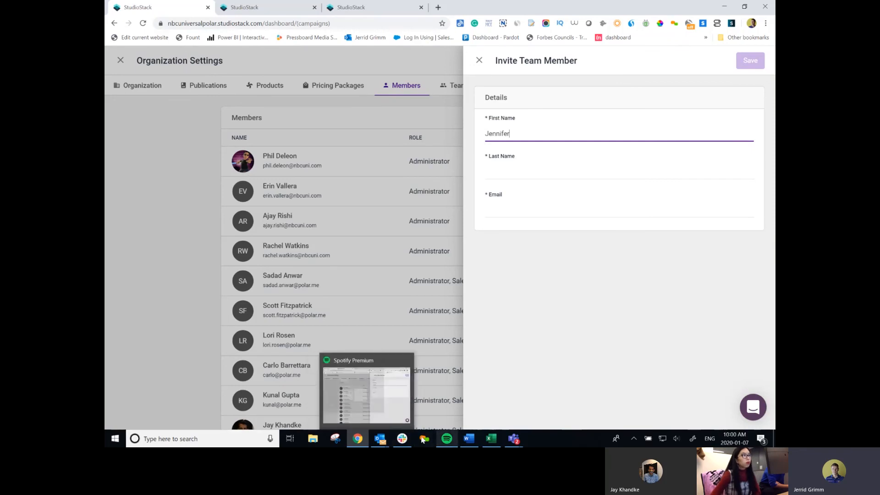
left_click(380, 438)
left_click(289, 407)
left_click_drag(568, 6, 568, 0)
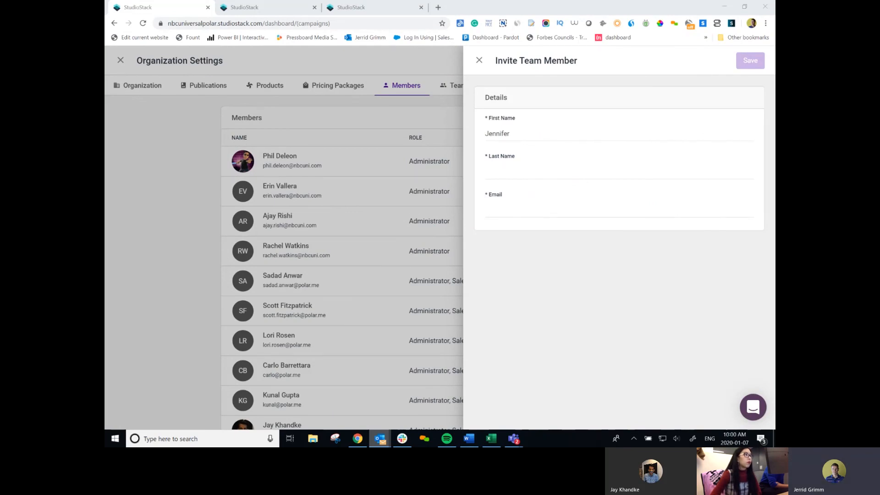
key("alt+Tab")
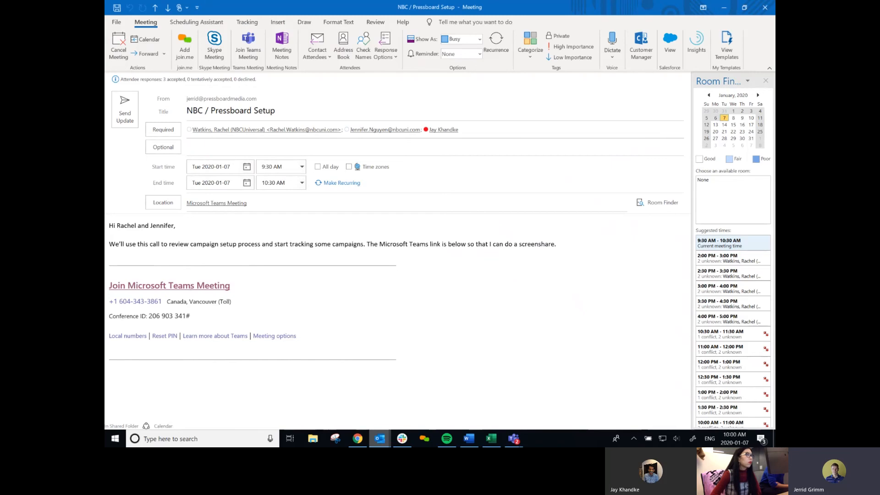
Select the new member among the meeting's Required attendees to copy their address, then close the meeting.
left_click(390, 129)
mouse_move(391, 131)
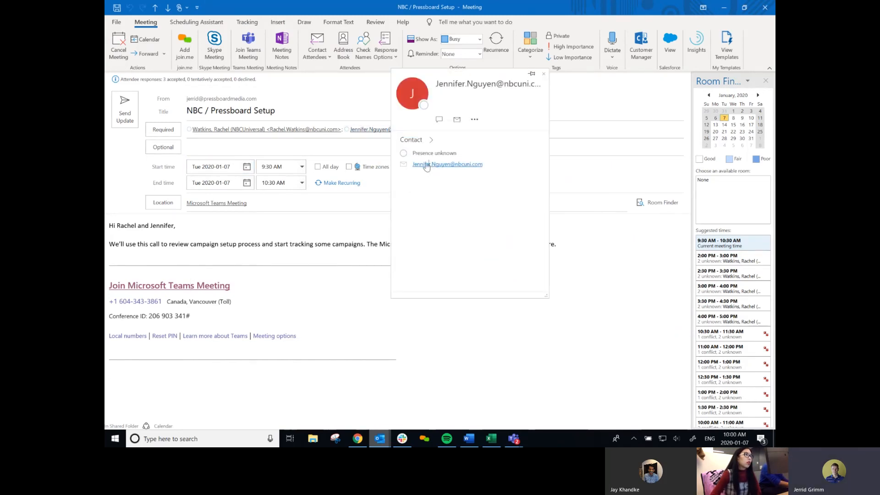
left_click(763, 6)
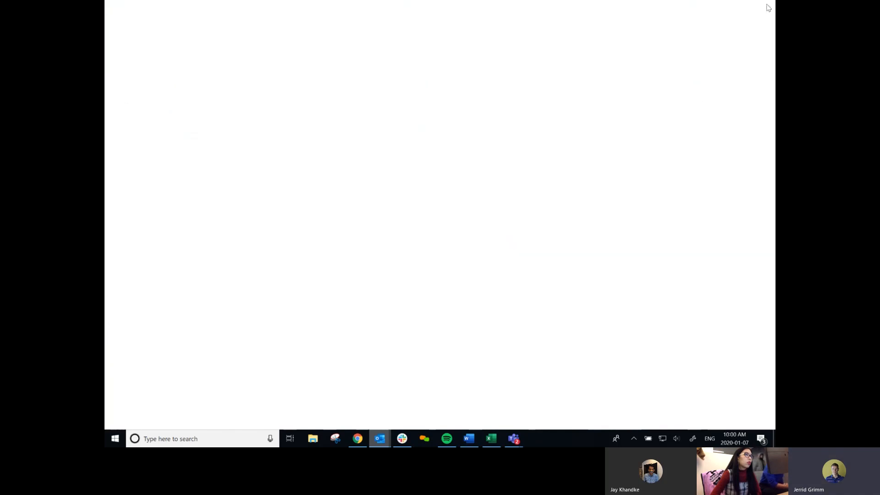
Paste the new member's e-mail address and enter their last name in the invitation form.
left_click(504, 209)
right_click(504, 209)
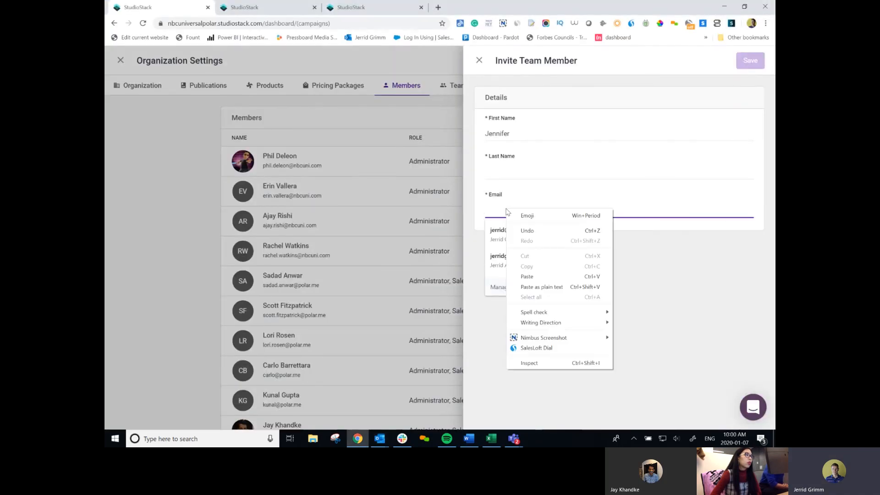
left_click(531, 283)
left_click(515, 173)
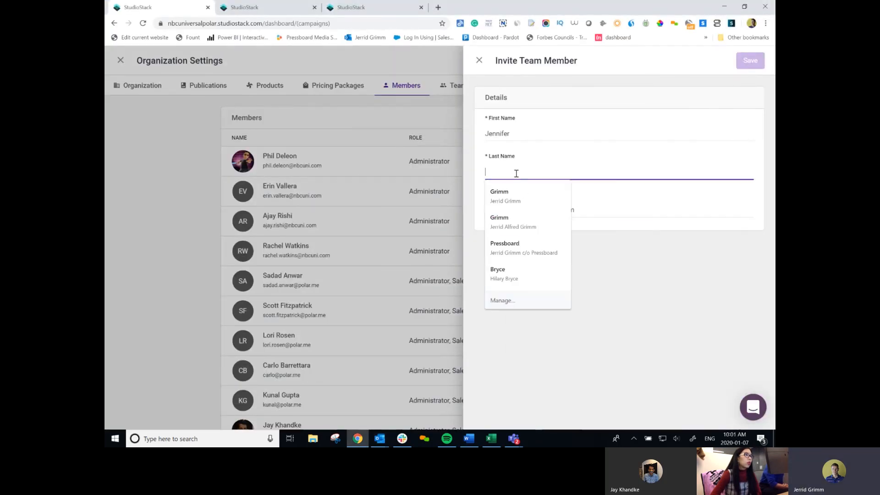
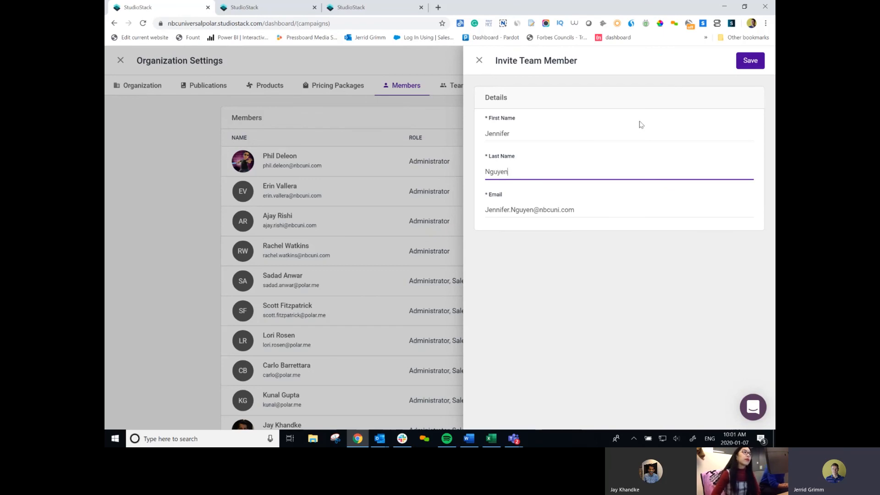
Save the invitation and confirm the new member appears with the Standard role.
left_click(750, 60)
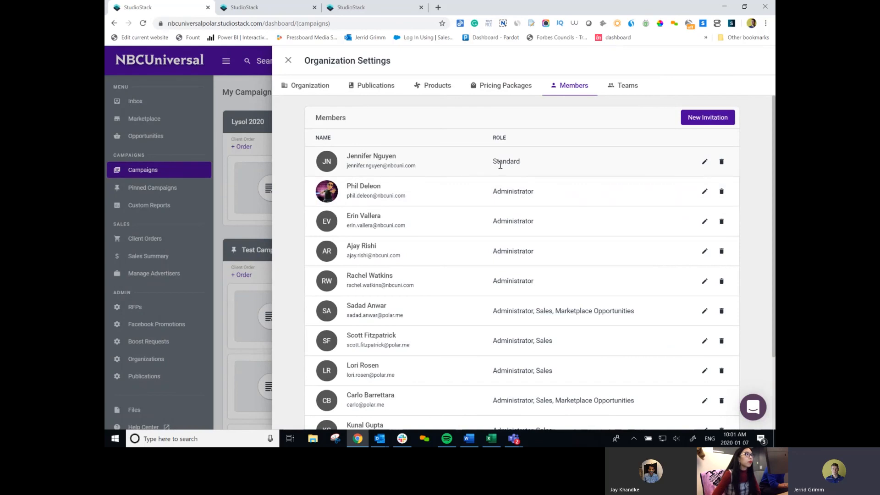
double_click(512, 163)
left_click(513, 163)
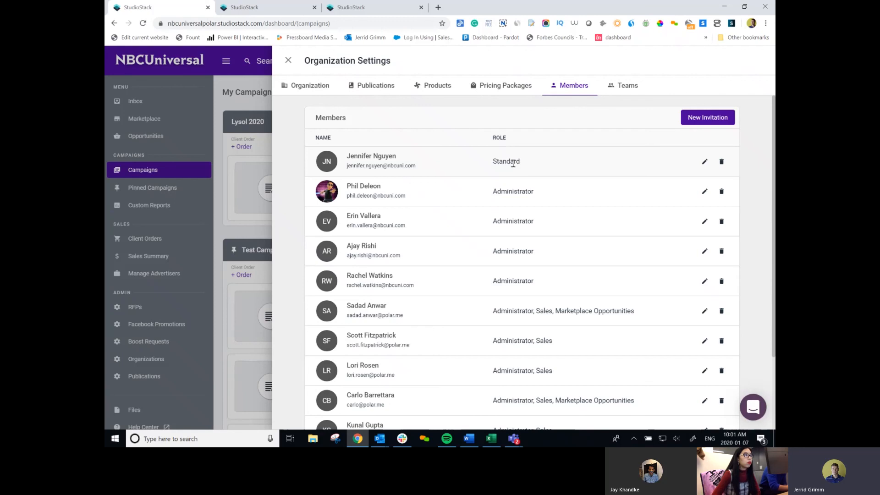
Change the new member's role to Administrator and save.
left_click(704, 162)
left_click(488, 117)
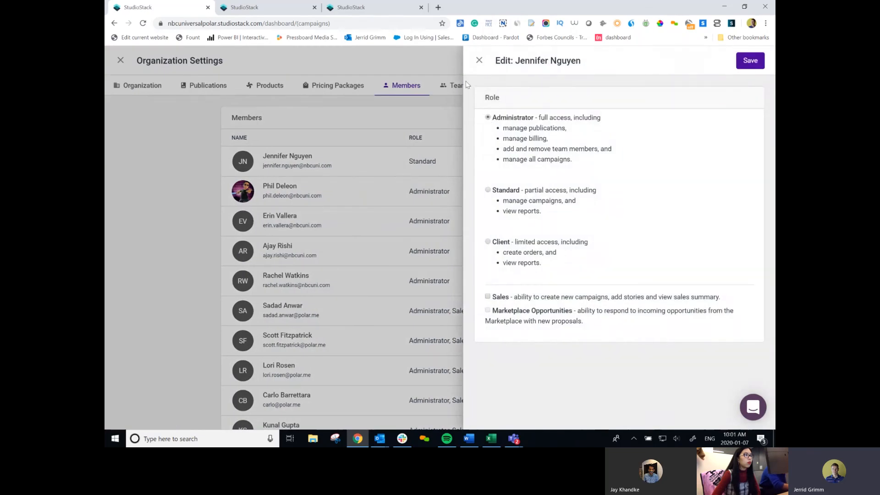
left_click(749, 65)
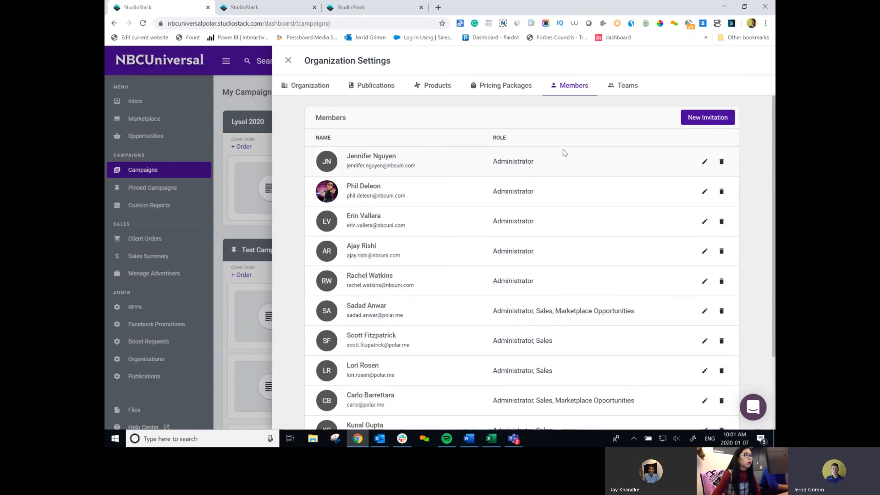
Add Sales access to the new member's roles and save.
left_click(704, 163)
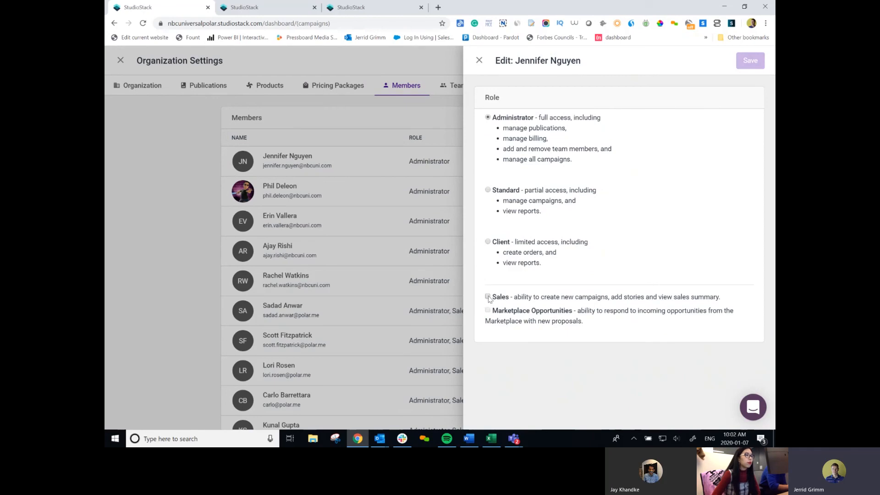
left_click(487, 296)
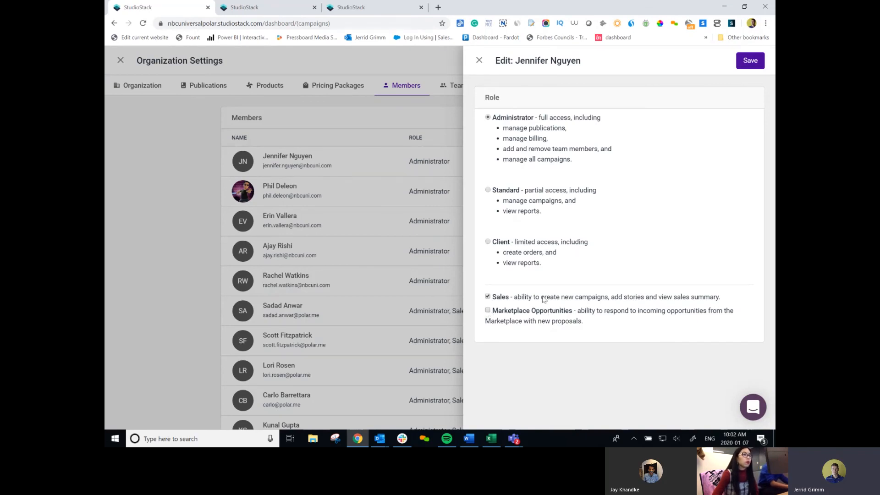
left_click(748, 62)
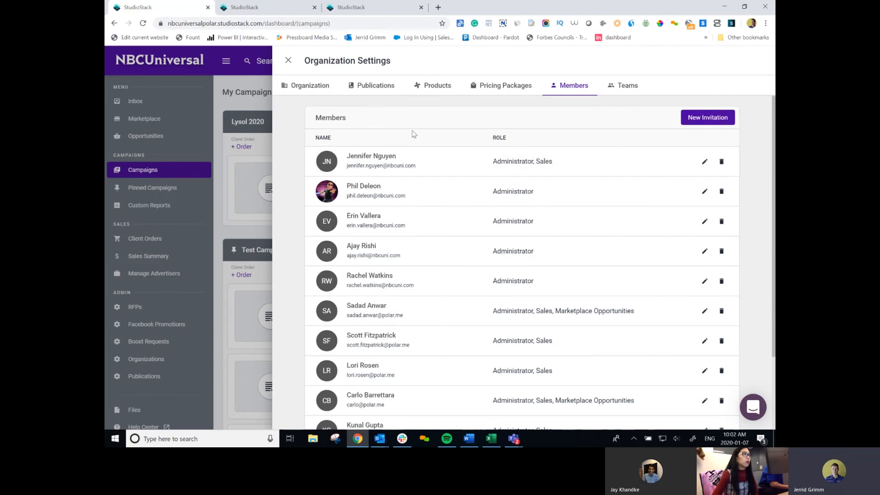
triple_click(773, 158)
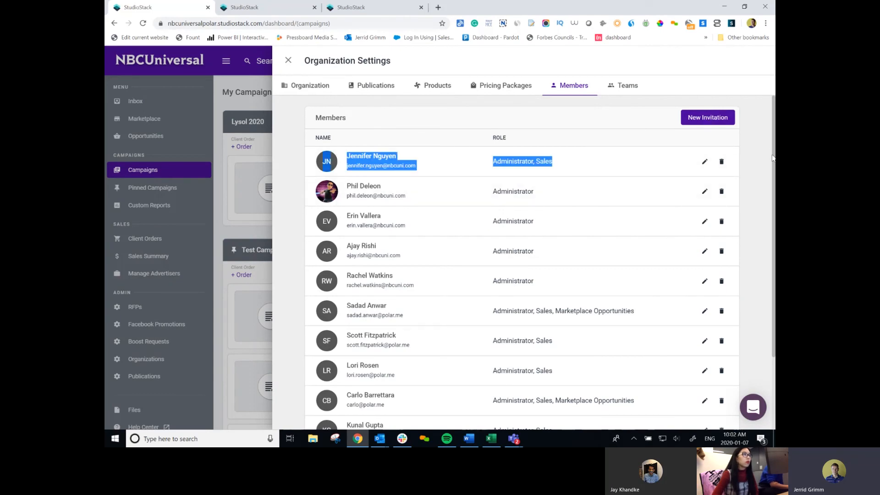
left_click(372, 188)
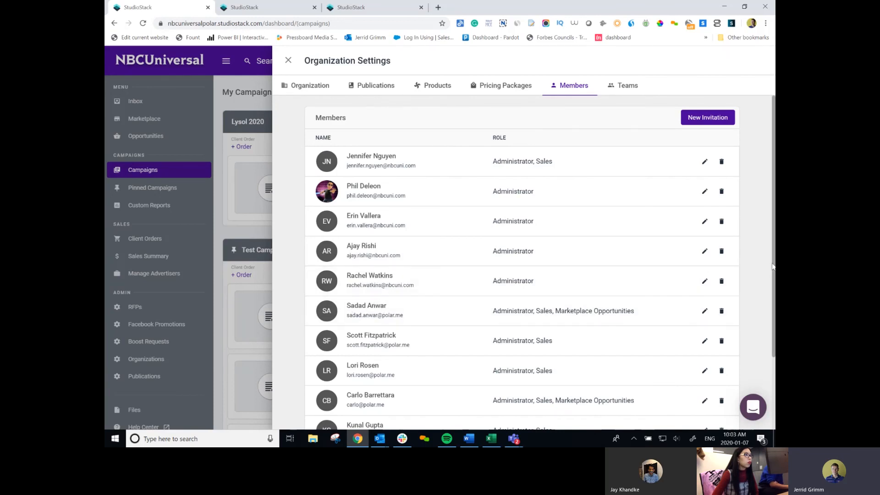
scroll(774, 281, "down", 1)
scroll(774, 280, "down", 2)
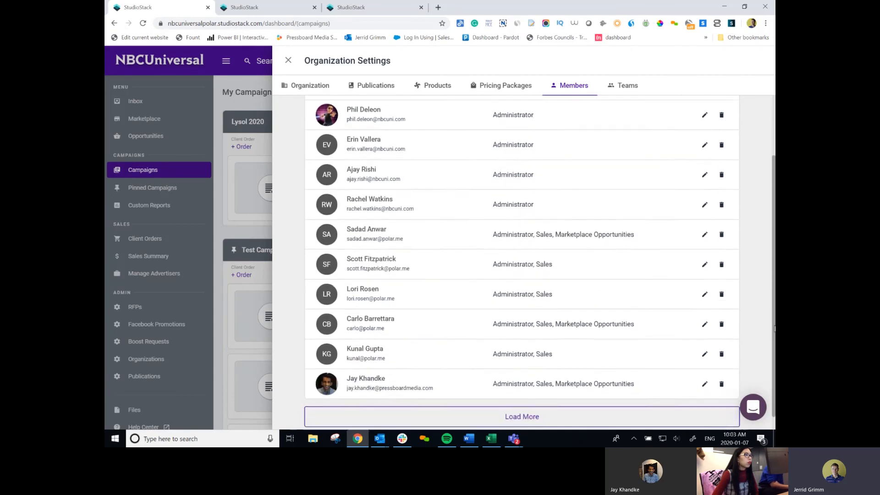
left_click(532, 406)
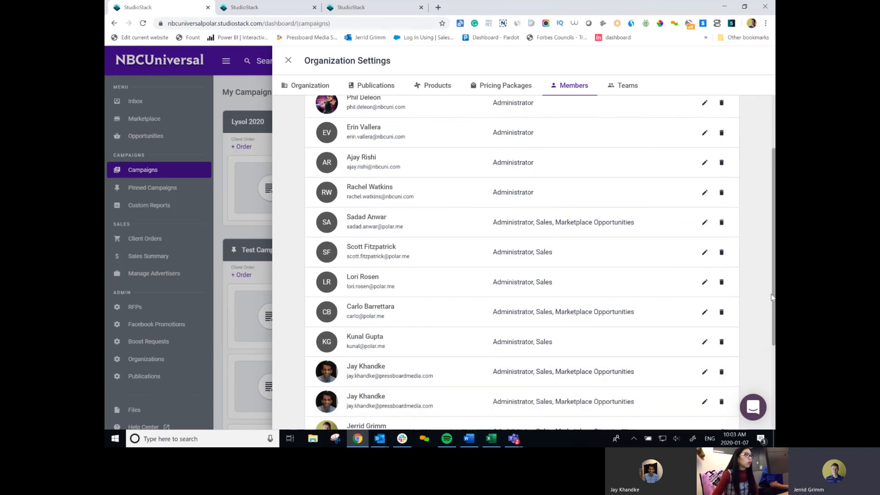
scroll(773, 294, "down", 2)
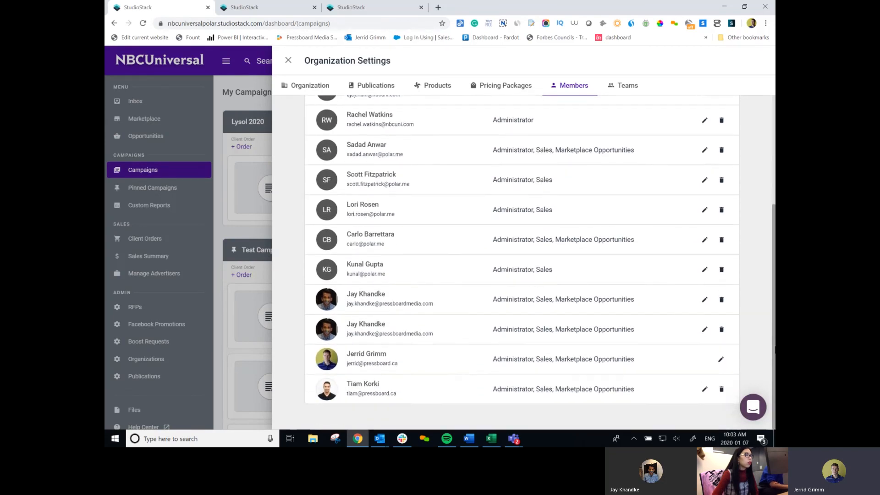
scroll(774, 355, "up", 1)
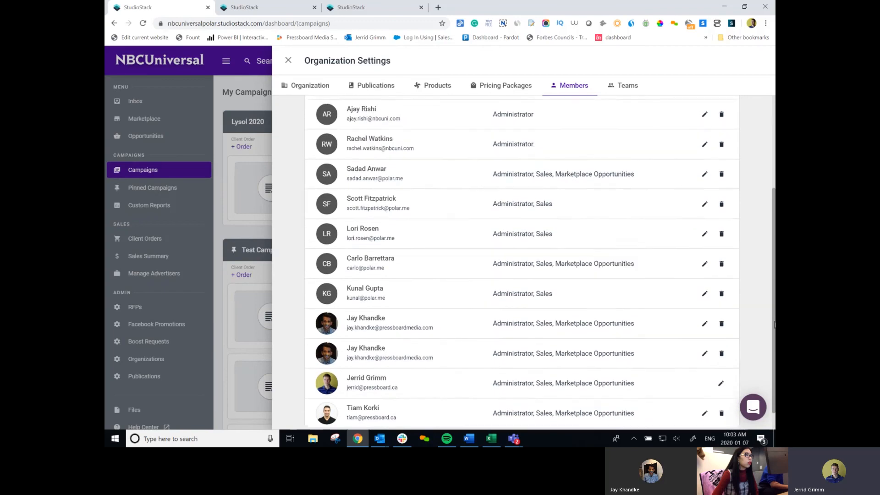
scroll(774, 321, "up", 3)
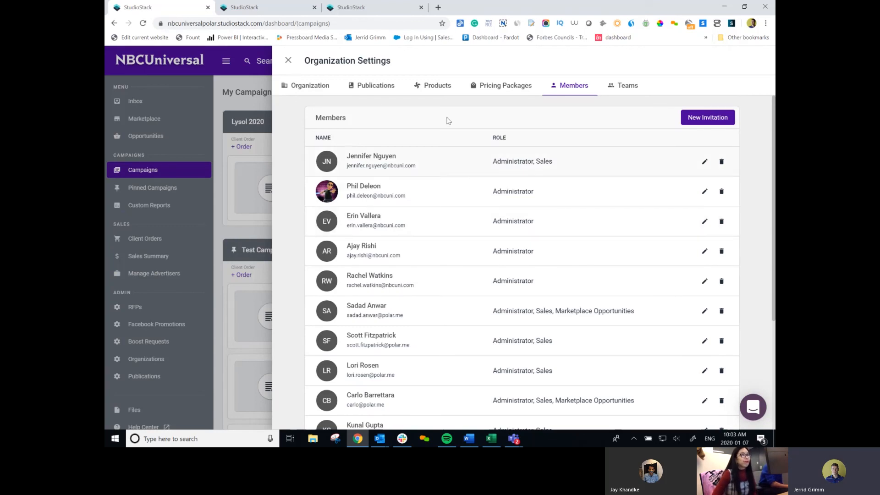
Leave Organization Settings, review the empty Client Orders and Sales Summary pages, then go to Campaigns.
left_click(288, 60)
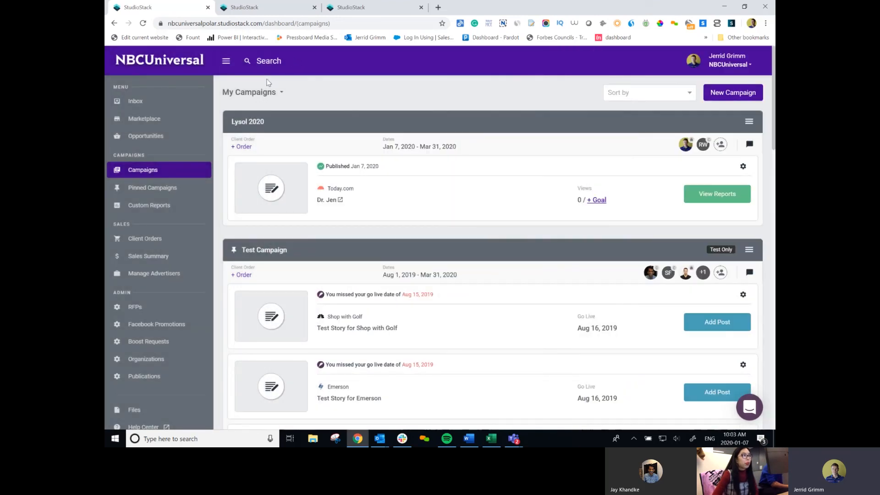
left_click(144, 239)
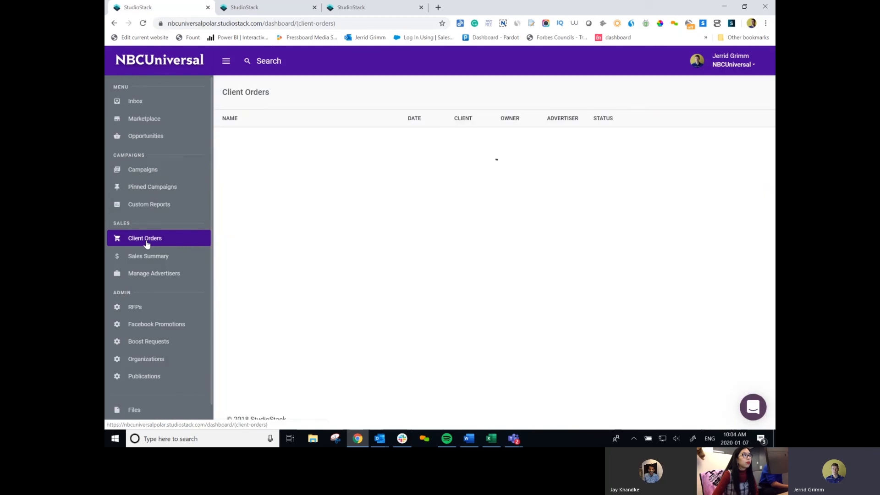
left_click(147, 256)
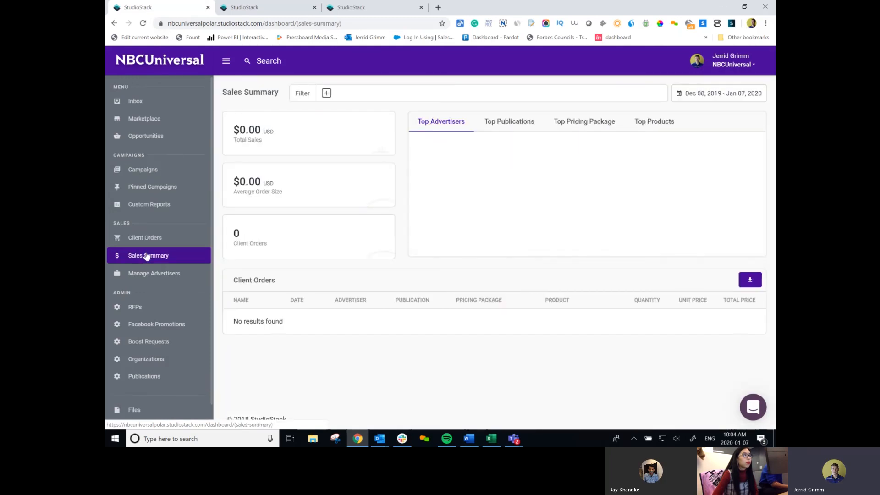
left_click(150, 240)
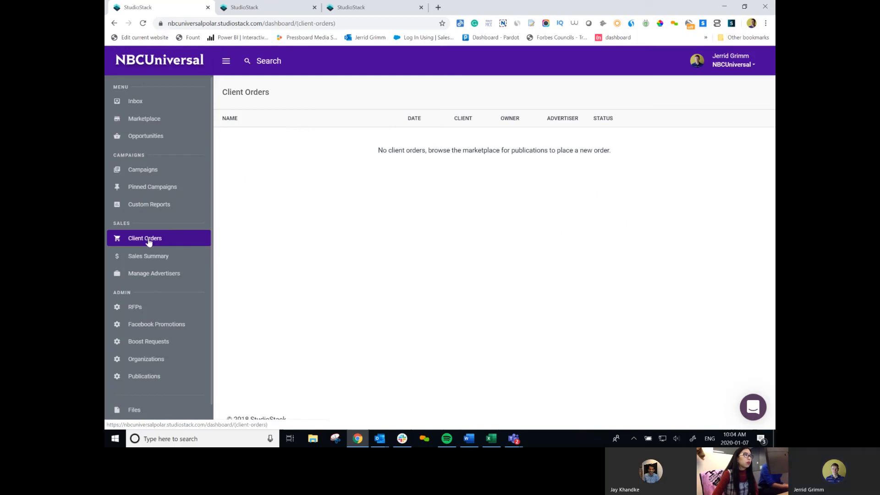
left_click(155, 170)
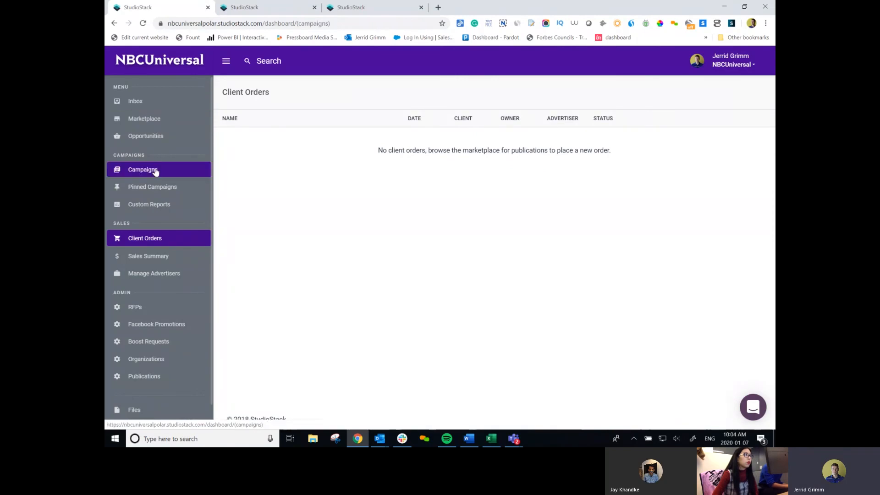